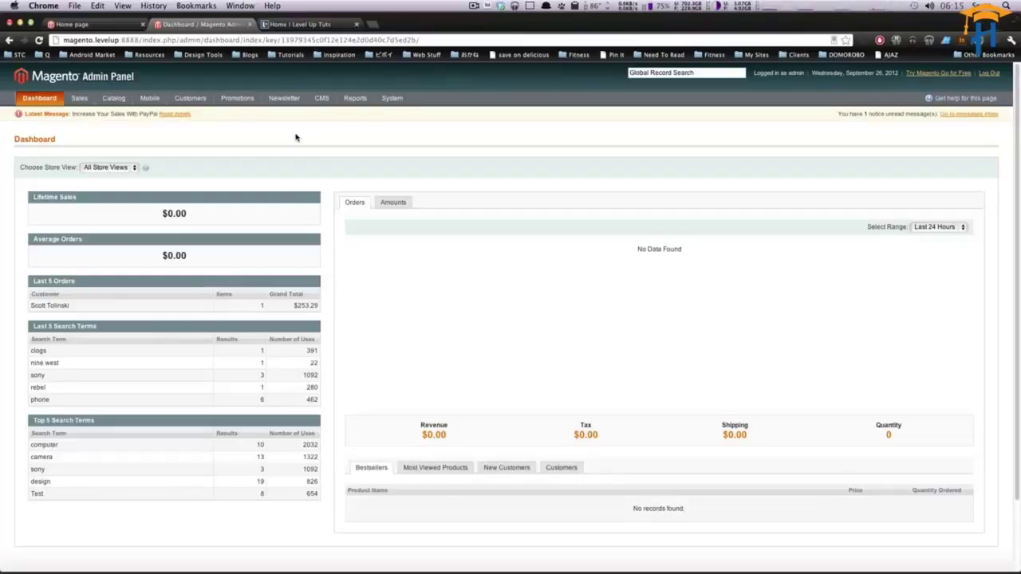
# - Look over the Level Up Tuts home page and close it to return to the Magento admin dashboard
pyautogui.click(300, 25)
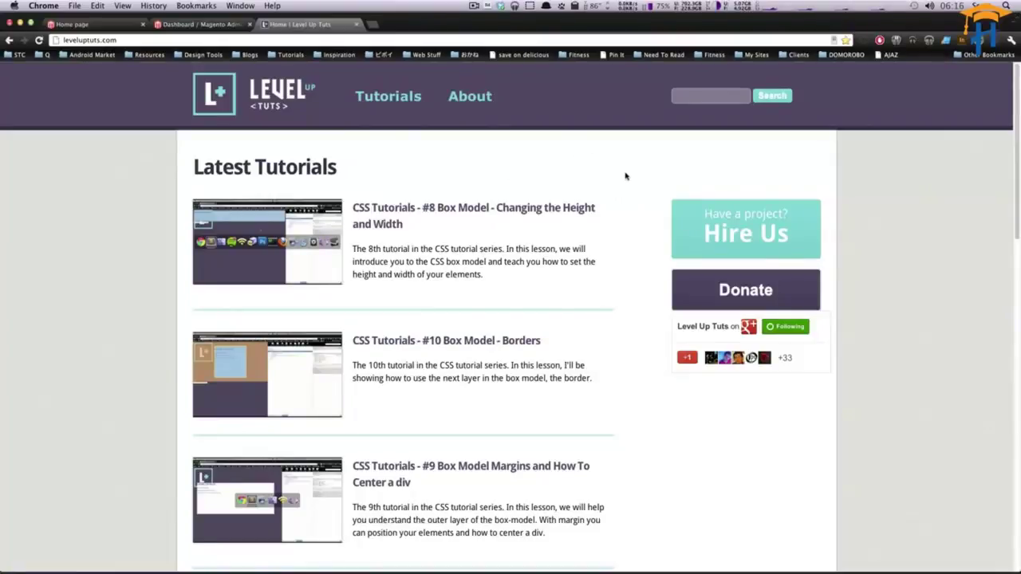
pyautogui.scroll(-4, 625, 176)
pyautogui.scroll(4, 625, 177)
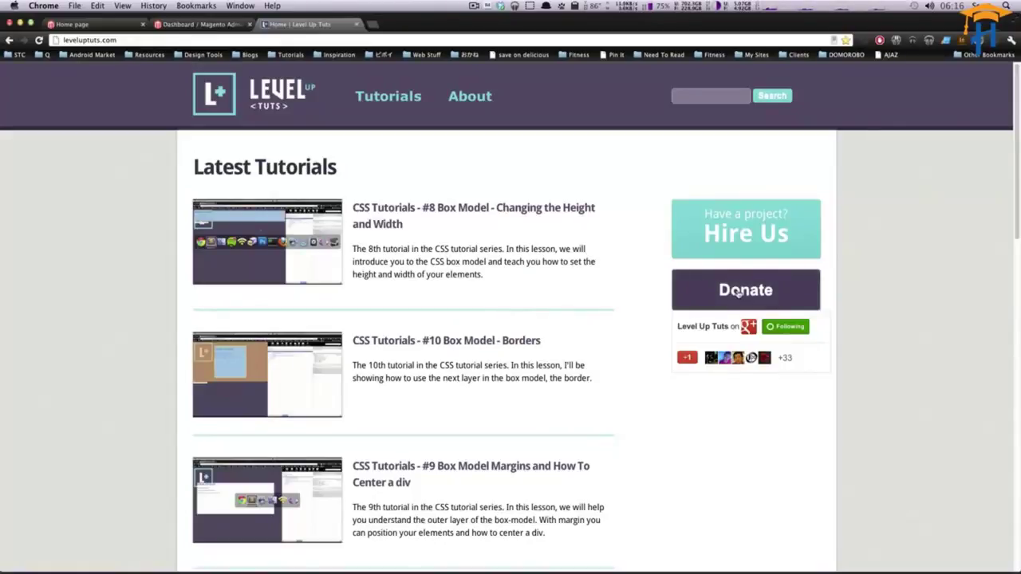
pyautogui.click(358, 25)
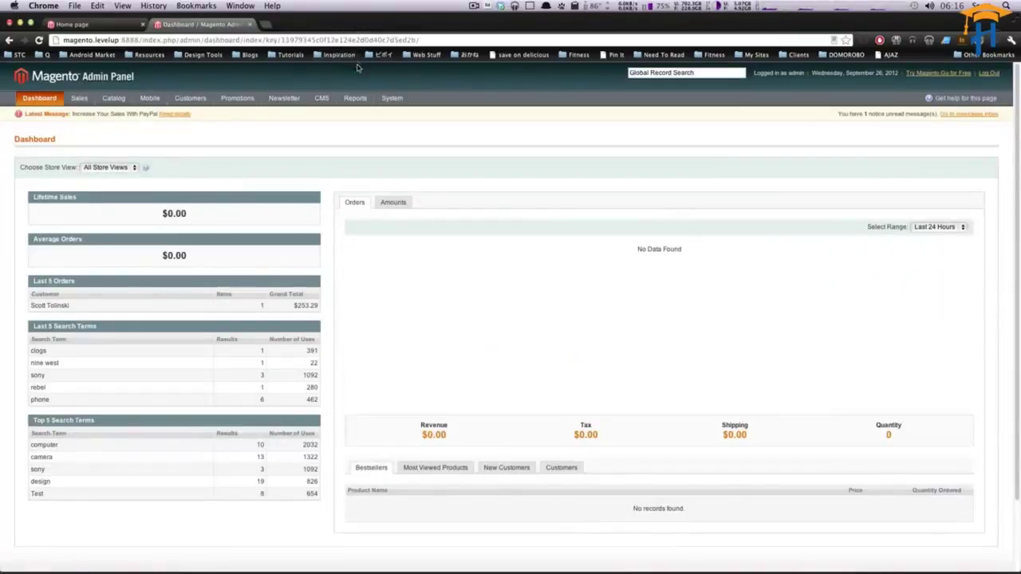
# - Open the Tax settings under Sales in the Magento system configuration
pyautogui.moveTo(352, 101)
pyautogui.moveTo(389, 104)
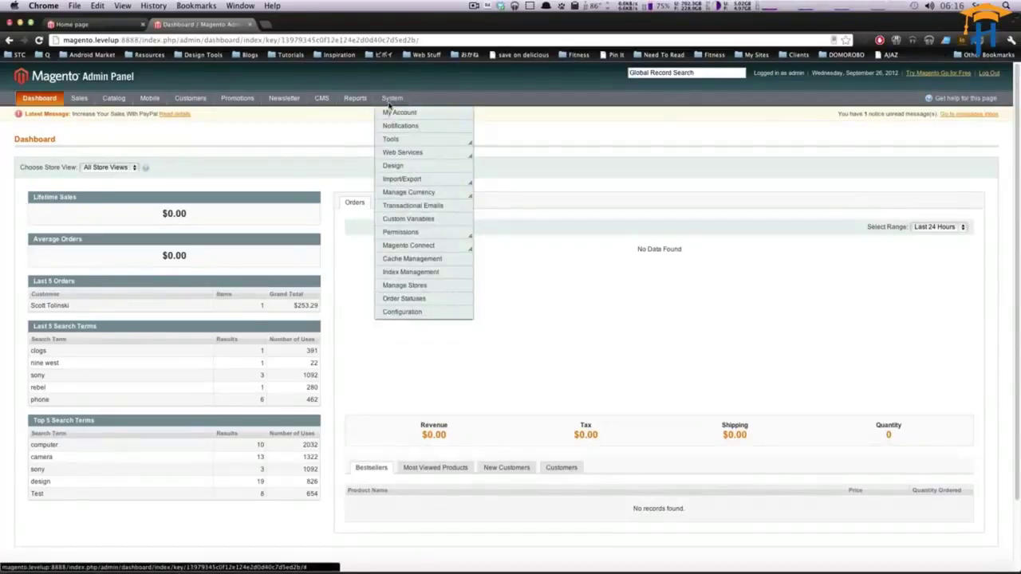
pyautogui.click(406, 312)
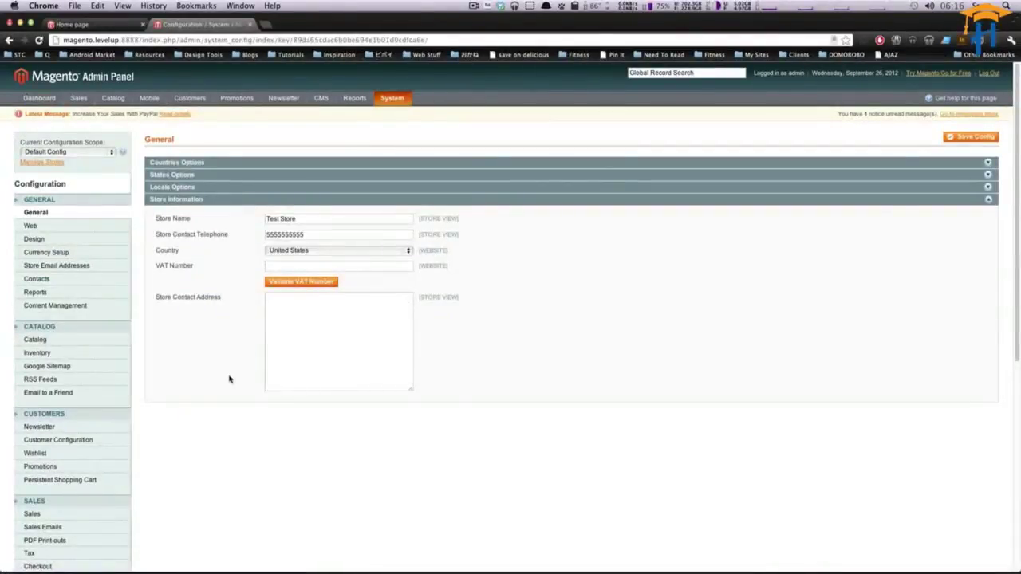
pyautogui.scroll(-3, 229, 379)
pyautogui.scroll(-3, 229, 381)
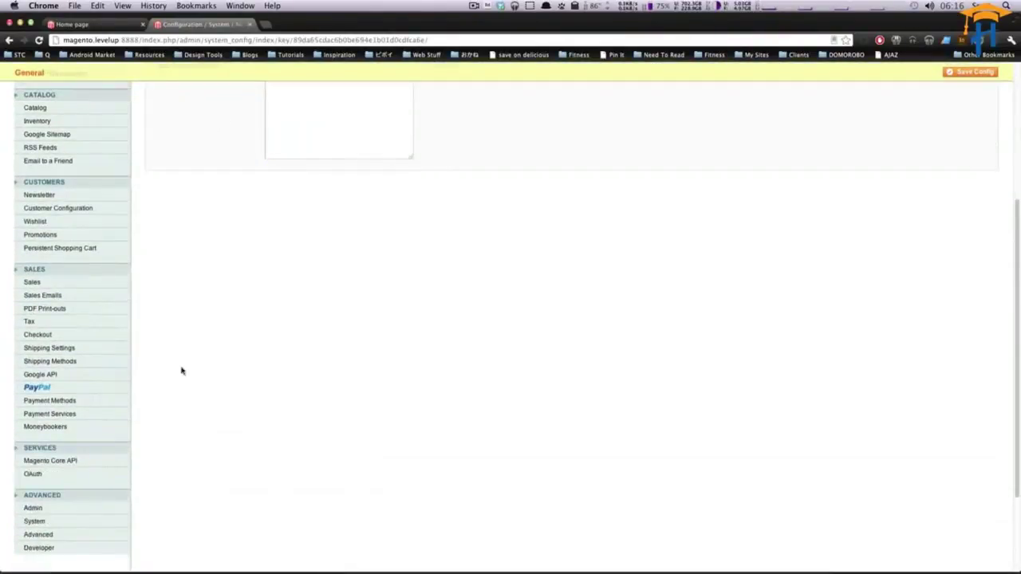
pyautogui.click(39, 324)
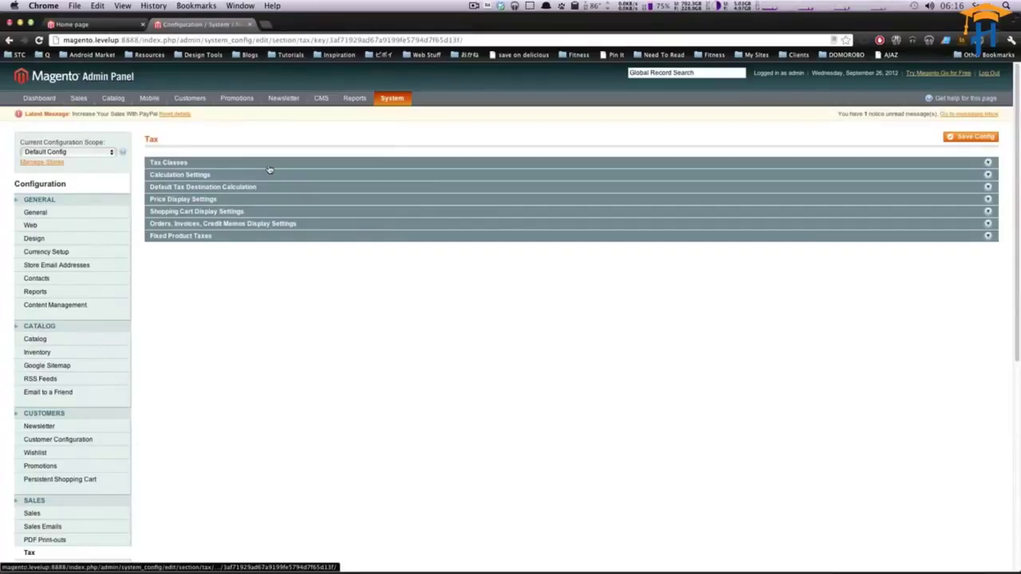
# - Expand the Tax Classes section and review the options for the shipping tax class
pyautogui.click(270, 165)
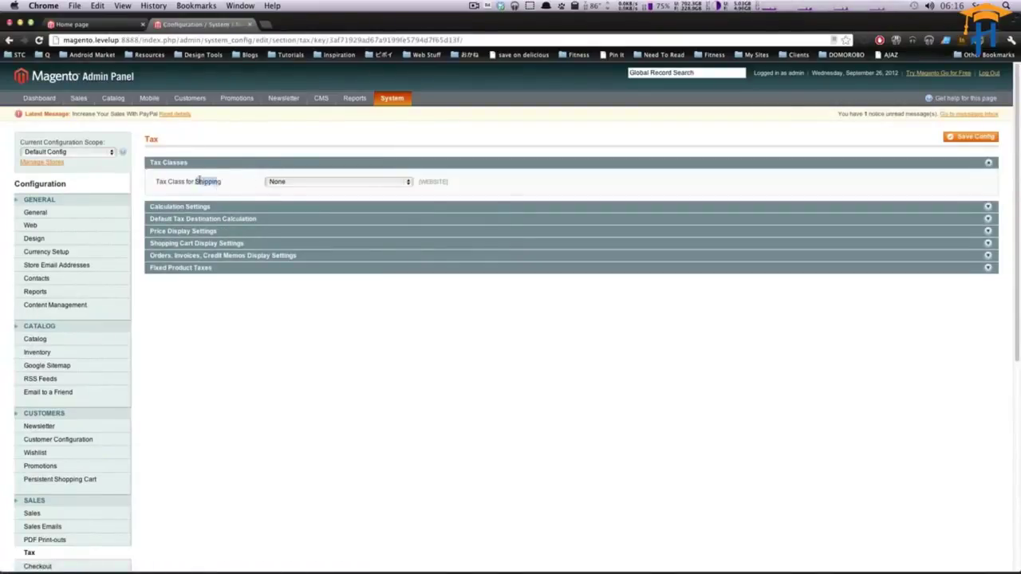
pyautogui.click(284, 181)
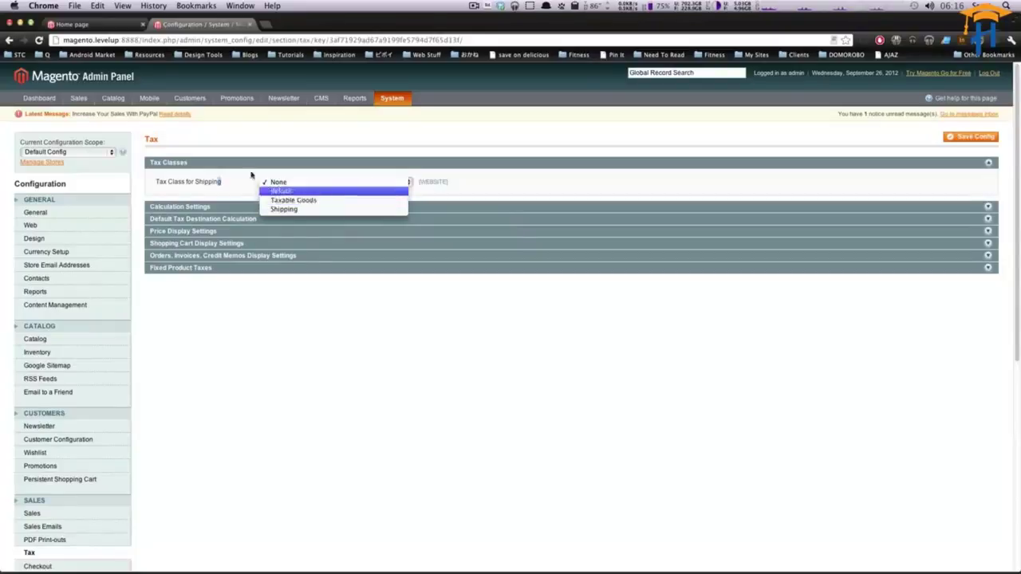
pyautogui.click(219, 178)
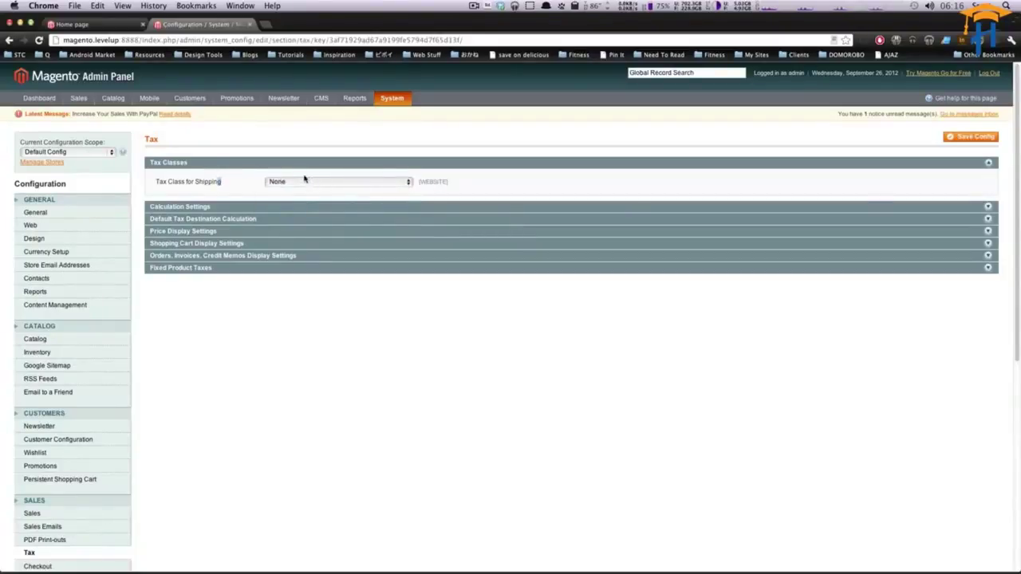
# - Expand the Calculation Settings section and choose Total as the tax calculation method
pyautogui.click(257, 210)
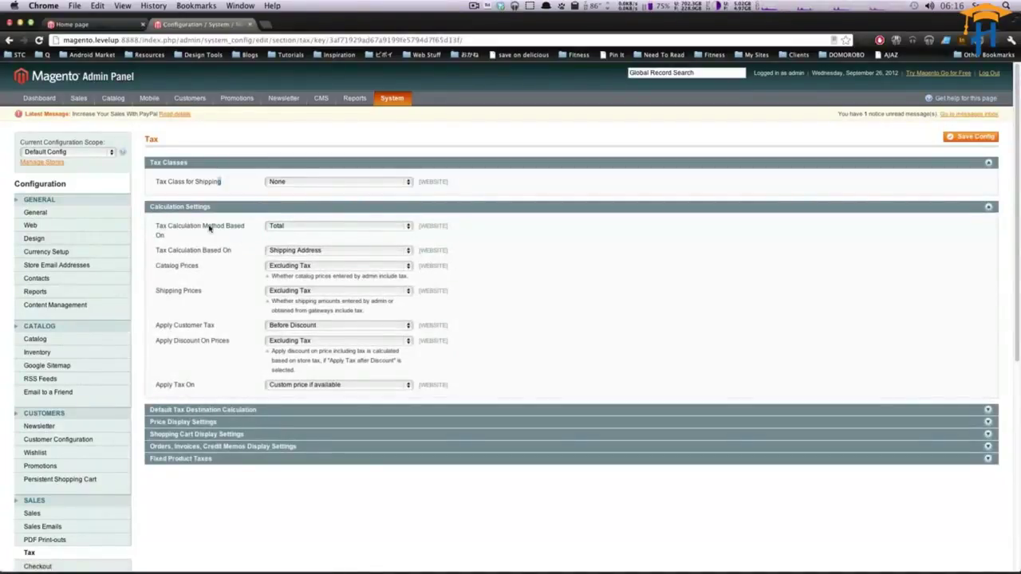
pyautogui.click(353, 229)
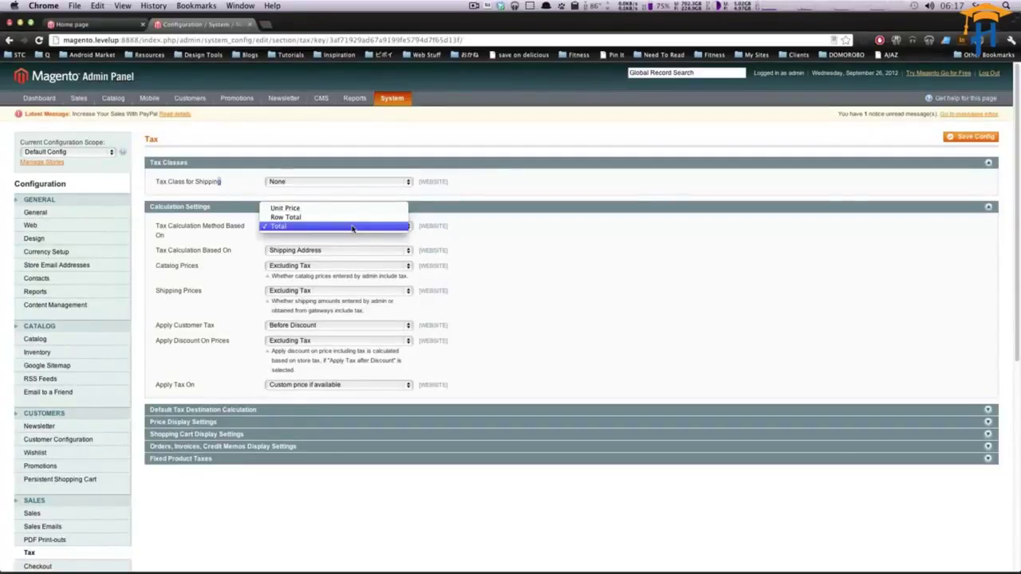
pyautogui.click(352, 227)
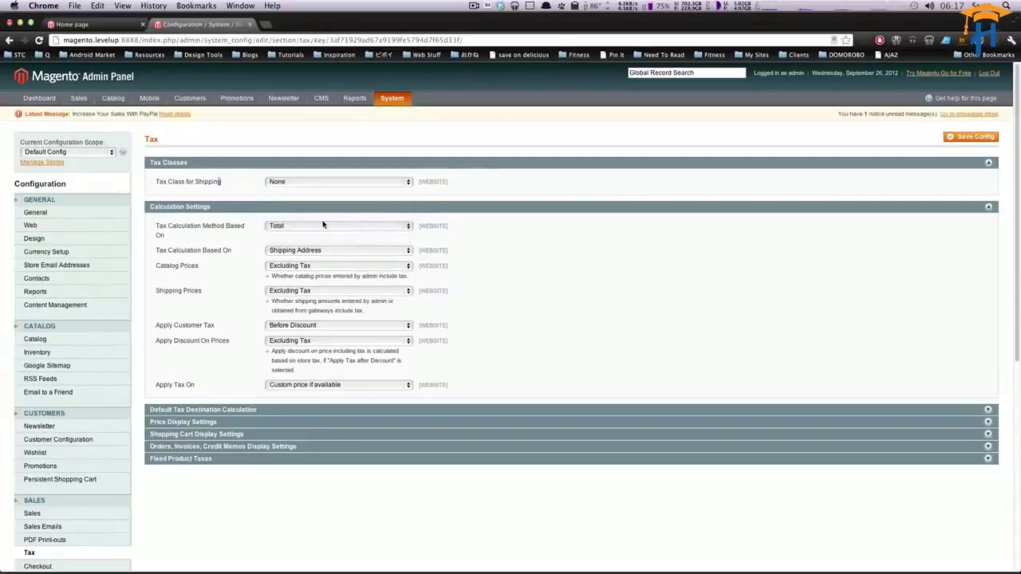
pyautogui.moveTo(206, 226); pyautogui.dragTo(240, 237)
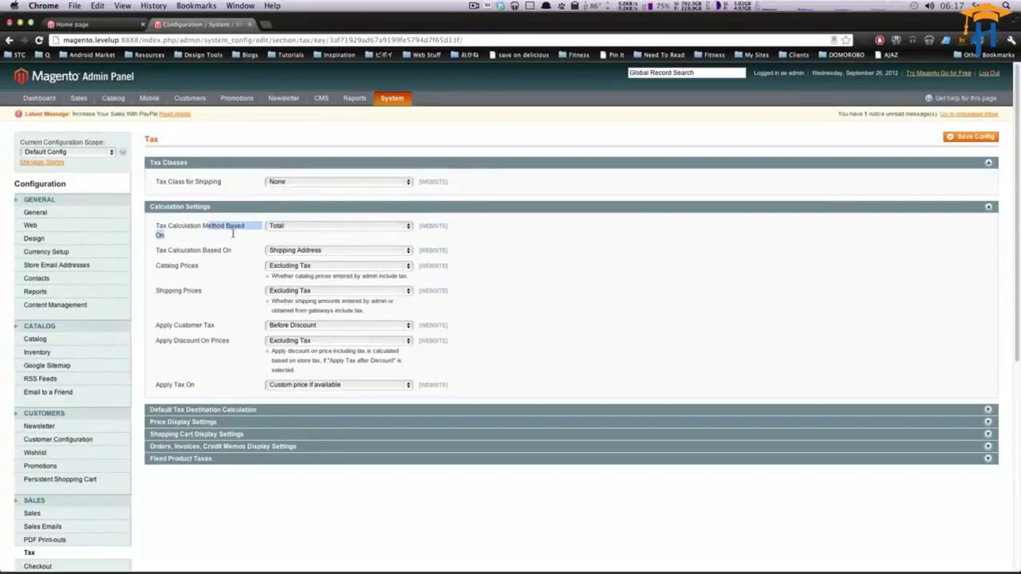
pyautogui.click(239, 239)
# - Choose Shipping Address as the basis for Tax Calculation Based On
pyautogui.moveTo(184, 252); pyautogui.dragTo(233, 252)
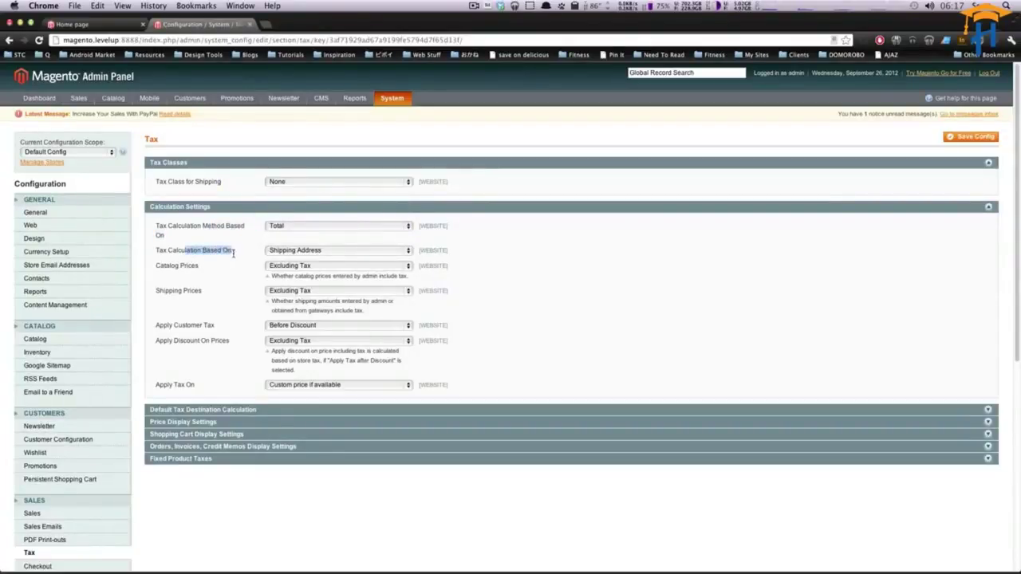
pyautogui.click(364, 257)
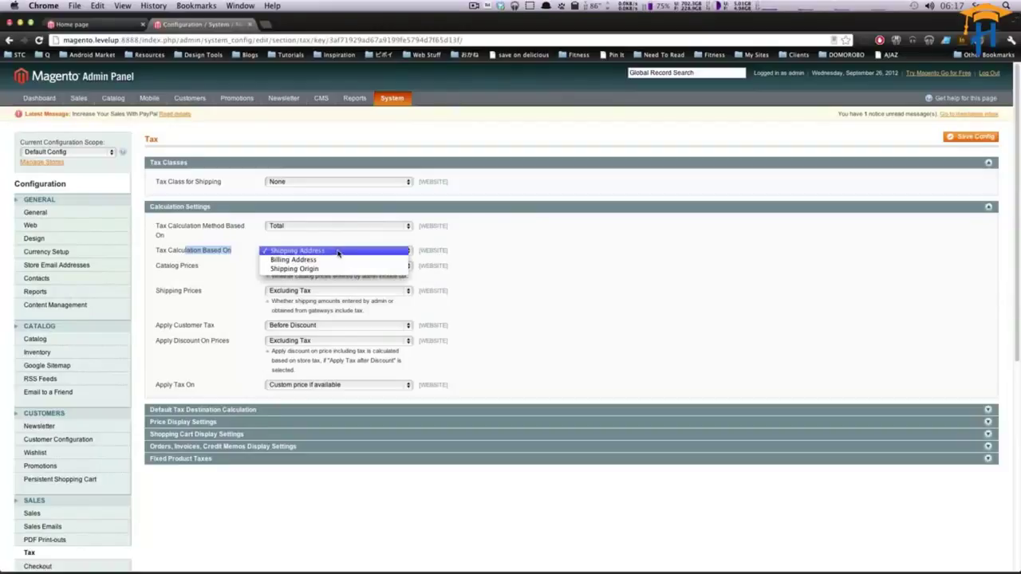
pyautogui.click(338, 251)
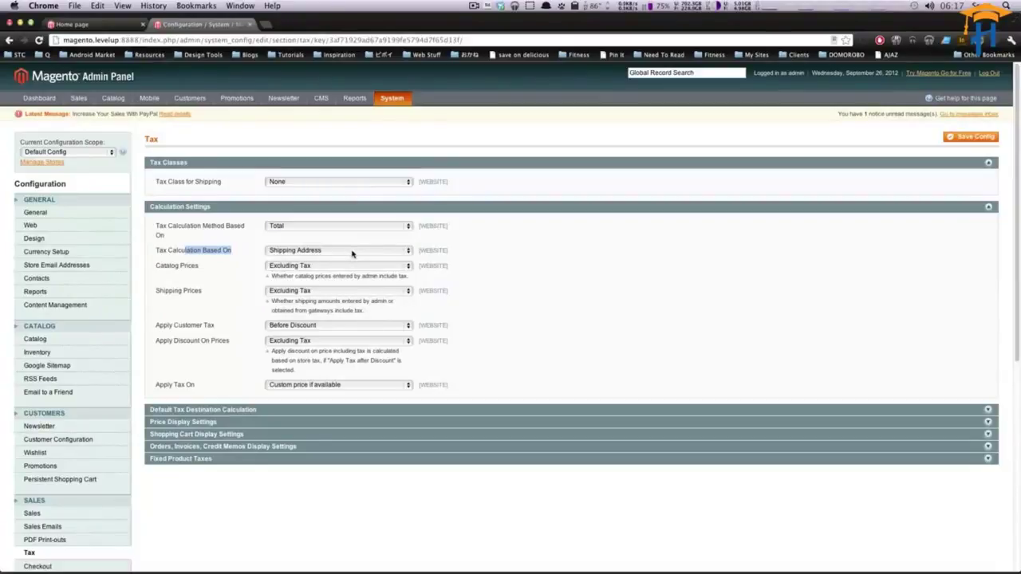
pyautogui.click(351, 252)
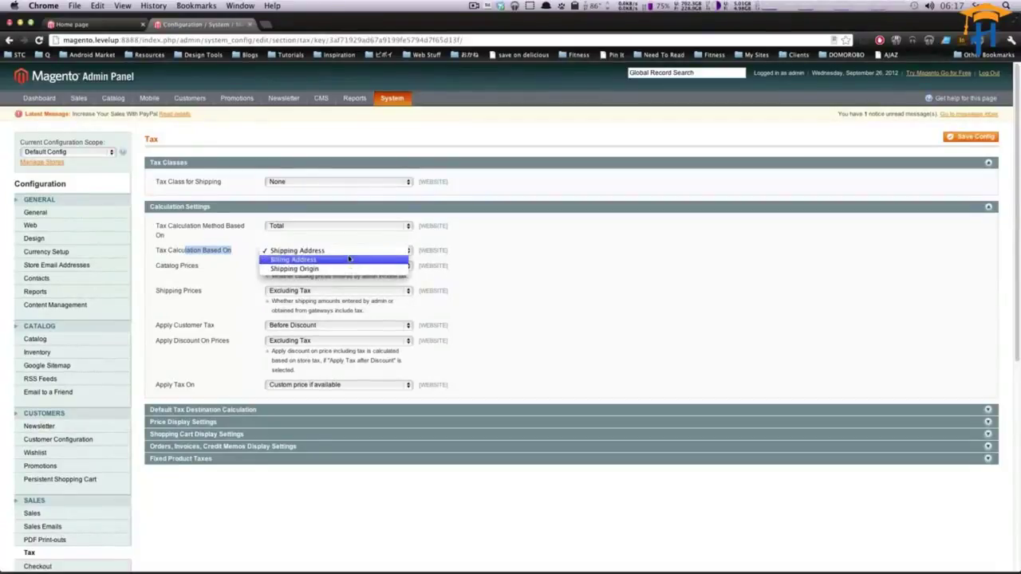
pyautogui.click(345, 253)
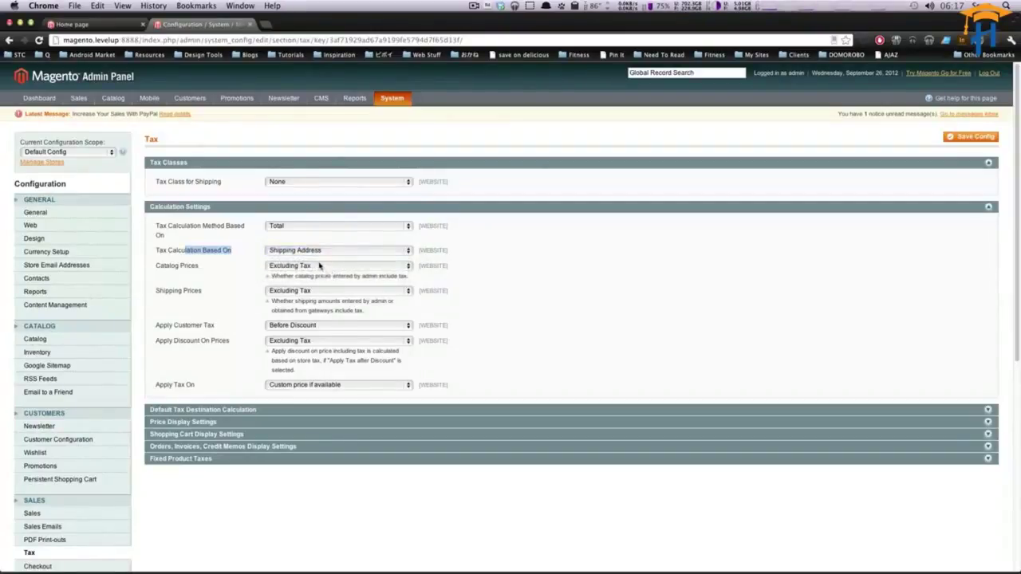
# - Review the Catalog Prices options and the note on whether admin-entered prices include tax
pyautogui.click(218, 269)
pyautogui.moveTo(169, 268); pyautogui.dragTo(230, 269)
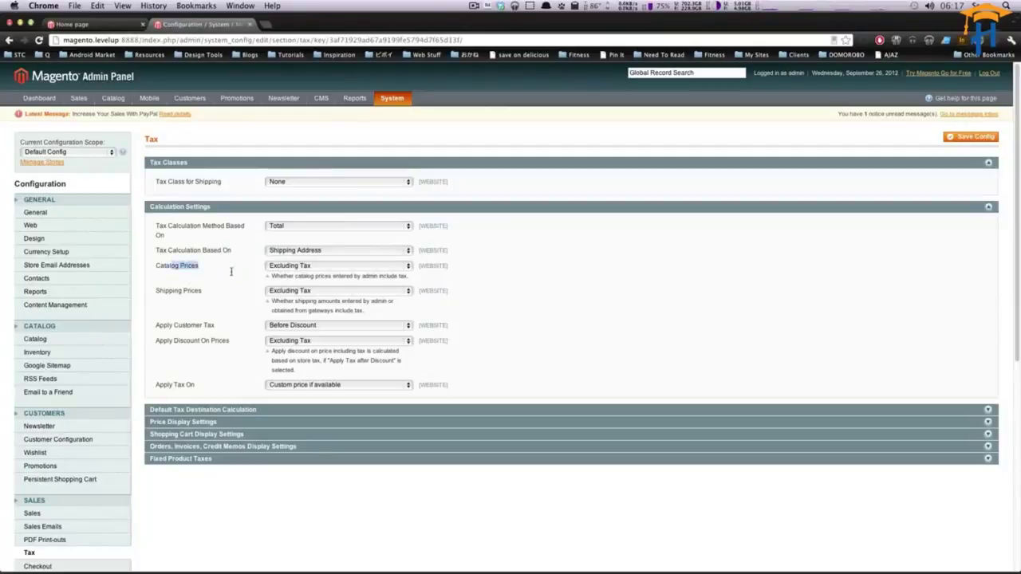
pyautogui.click(210, 271)
pyautogui.click(403, 267)
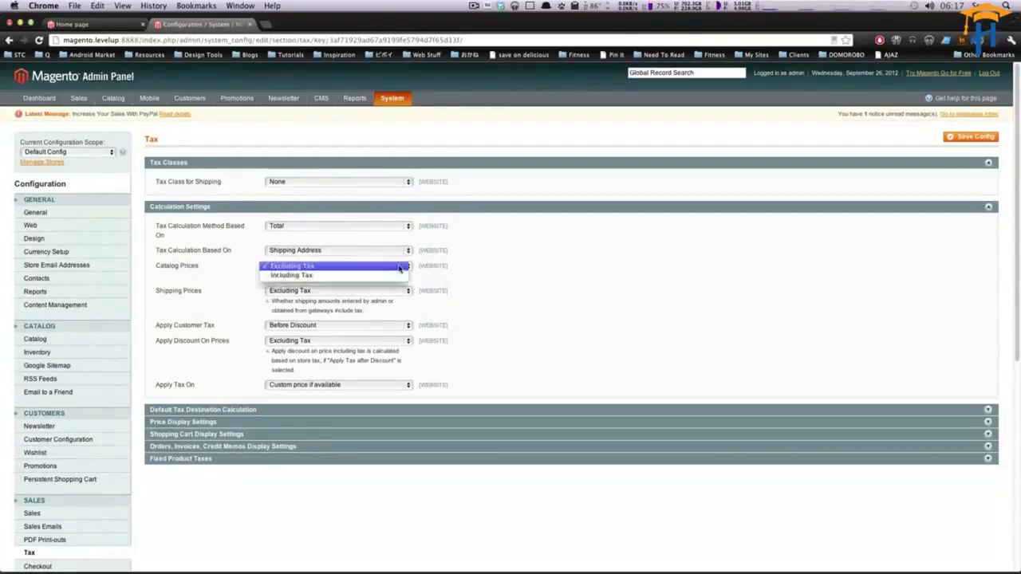
pyautogui.click(577, 293)
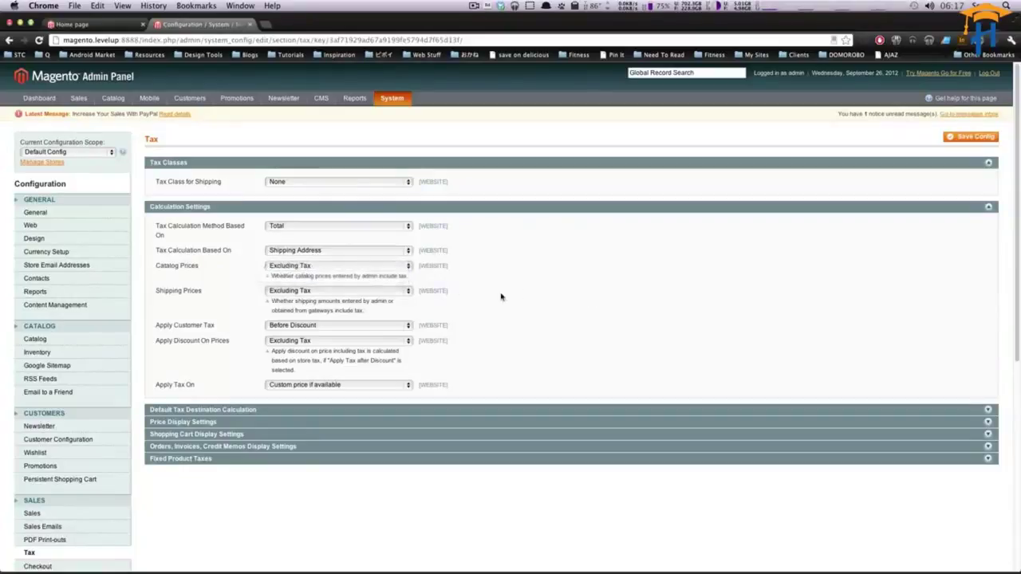
pyautogui.moveTo(295, 277); pyautogui.dragTo(367, 277)
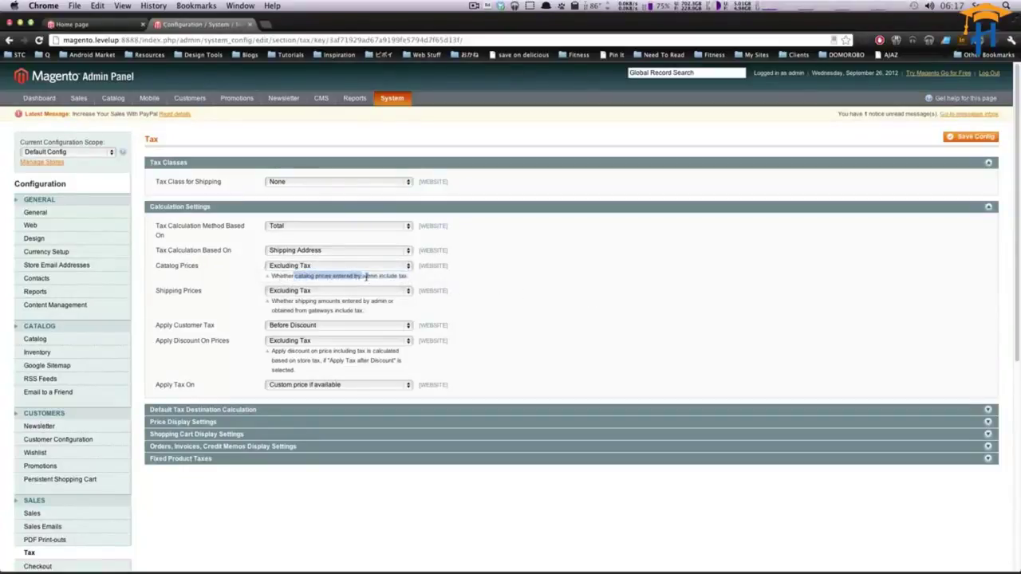
pyautogui.click(367, 277)
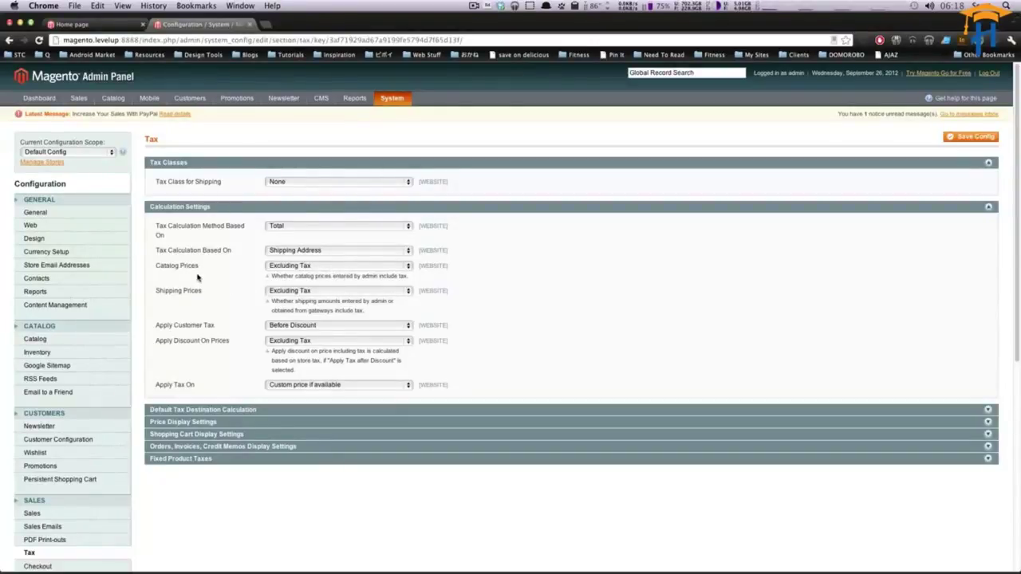
# - Review the Shipping Prices setting and its note about shipping amounts that include tax
pyautogui.moveTo(291, 307); pyautogui.dragTo(356, 309)
pyautogui.click(358, 309)
pyautogui.moveTo(273, 309); pyautogui.dragTo(232, 302)
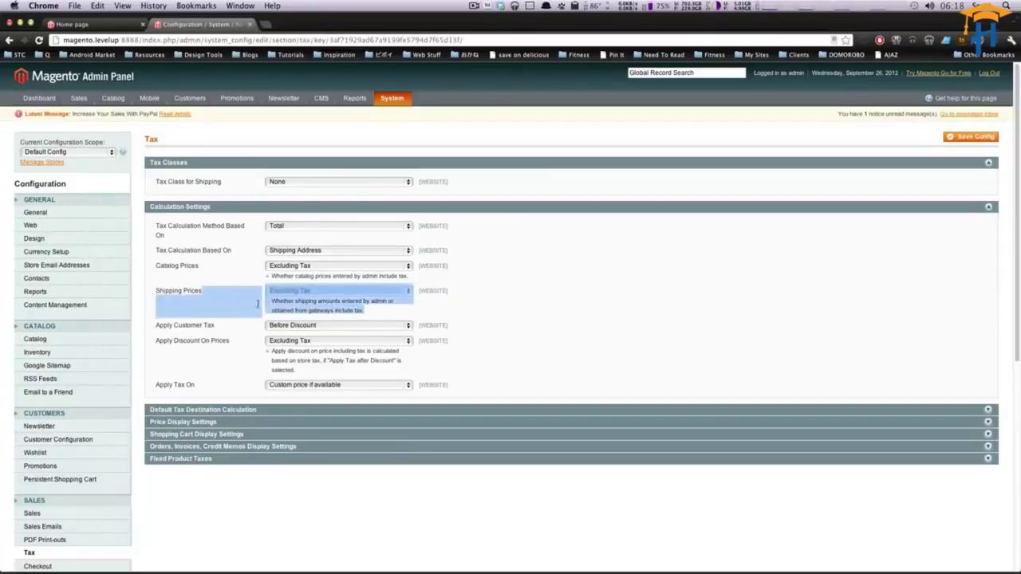
pyautogui.moveTo(364, 310); pyautogui.dragTo(312, 310)
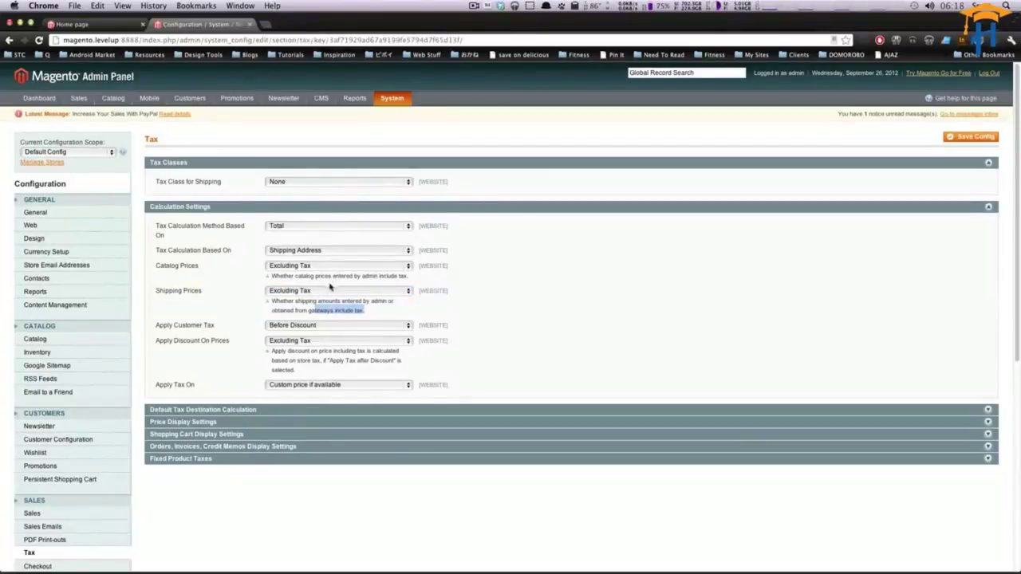
pyautogui.click(330, 287)
pyautogui.click(327, 293)
pyautogui.click(272, 287)
pyautogui.click(293, 308)
pyautogui.click(314, 317)
# - Choose Before Discount for the Apply Customer Tax setting
pyautogui.moveTo(185, 327); pyautogui.dragTo(213, 327)
pyautogui.scroll(-3, 222, 326)
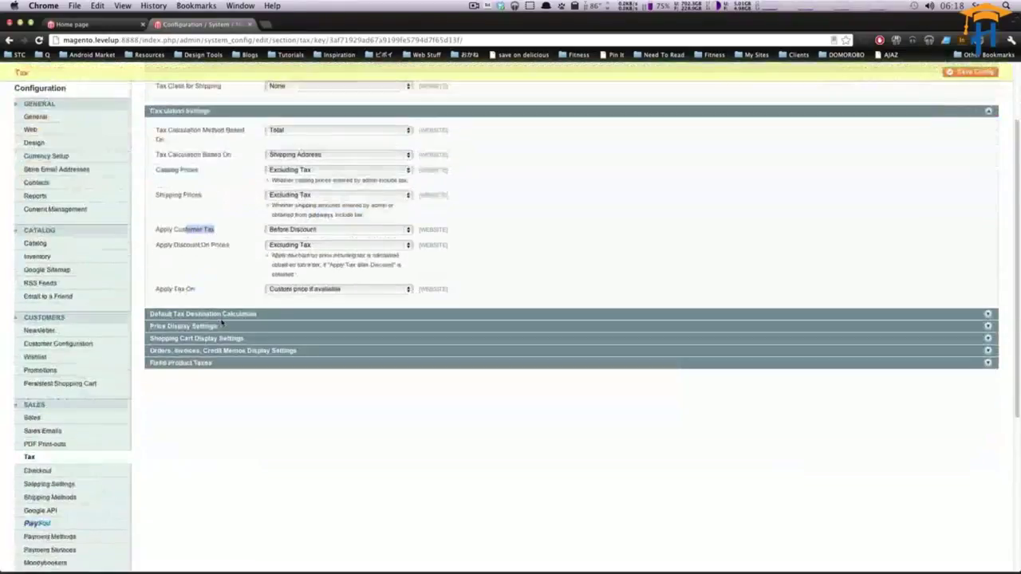
pyautogui.scroll(2, 213, 245)
pyautogui.click(203, 281)
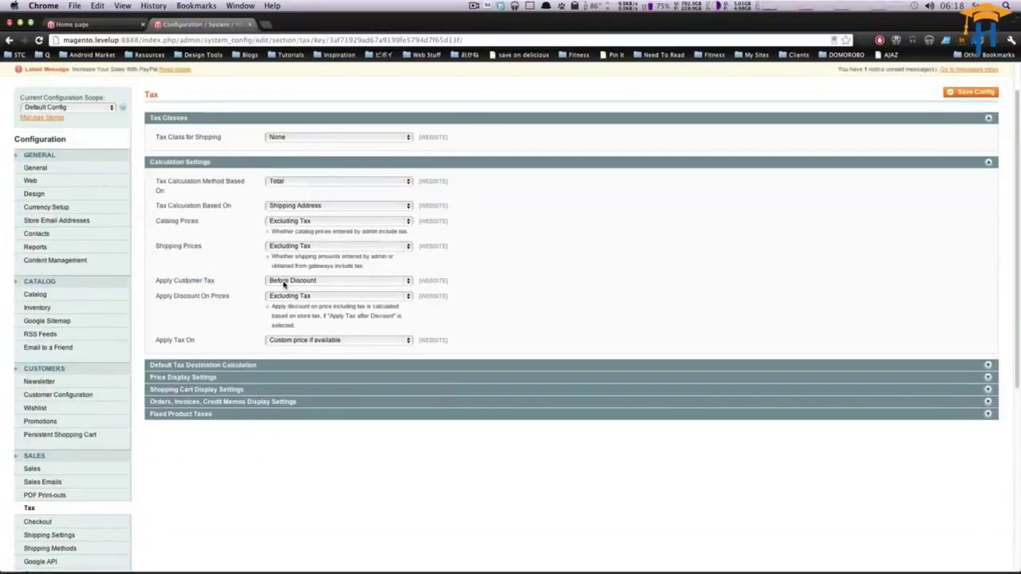
pyautogui.click(284, 284)
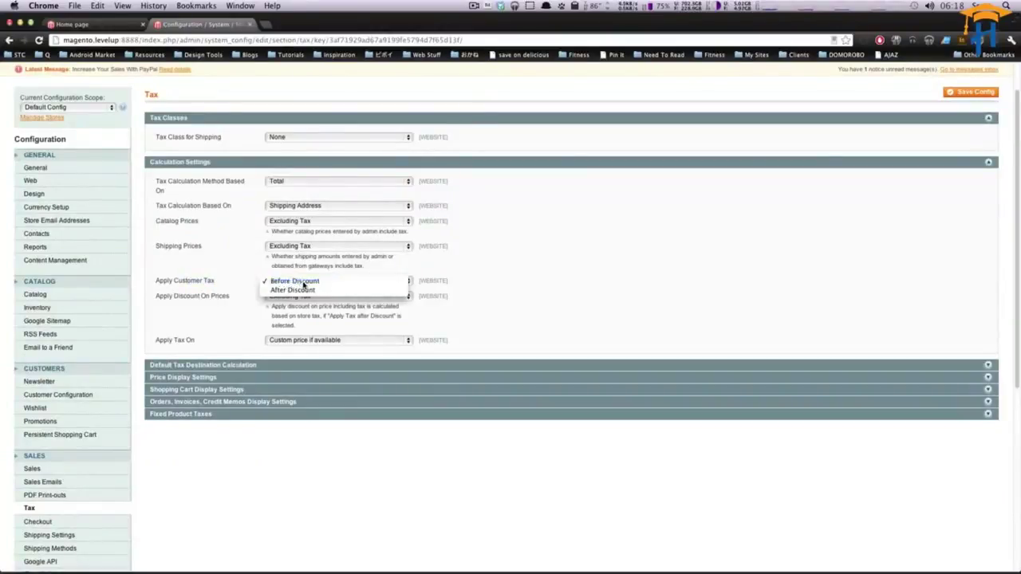
pyautogui.click(311, 284)
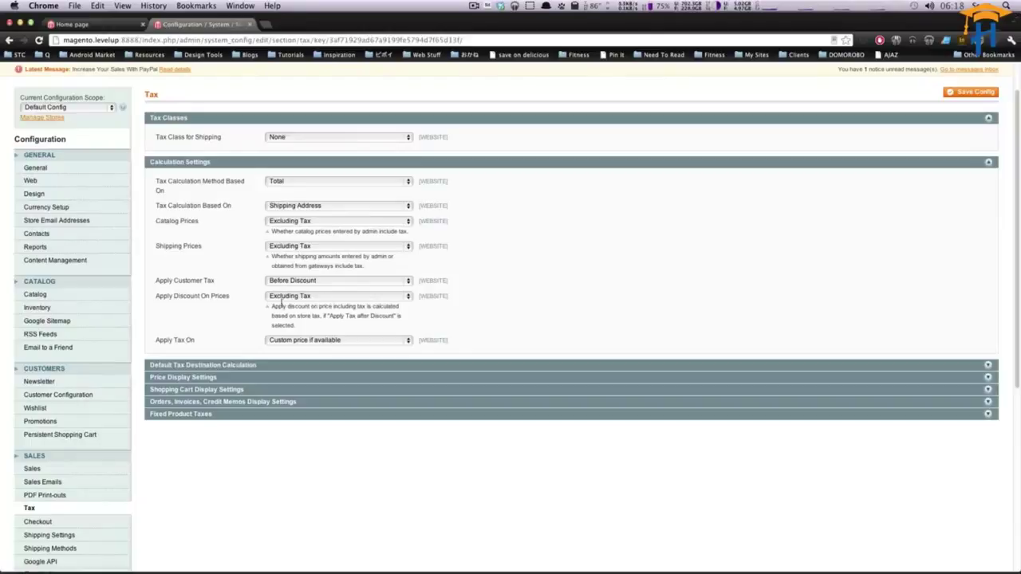
# - Read the Apply Discount On Prices note and recheck the related Apply Customer Tax options
pyautogui.moveTo(175, 296); pyautogui.dragTo(233, 296)
pyautogui.tripleClick(286, 306)
pyautogui.click(364, 316)
pyautogui.moveTo(353, 307); pyautogui.dragTo(293, 314)
pyautogui.moveTo(360, 308)
pyautogui.mouseDown()
pyautogui.moveTo(342, 317)
pyautogui.moveTo(361, 318)
pyautogui.mouseUp()
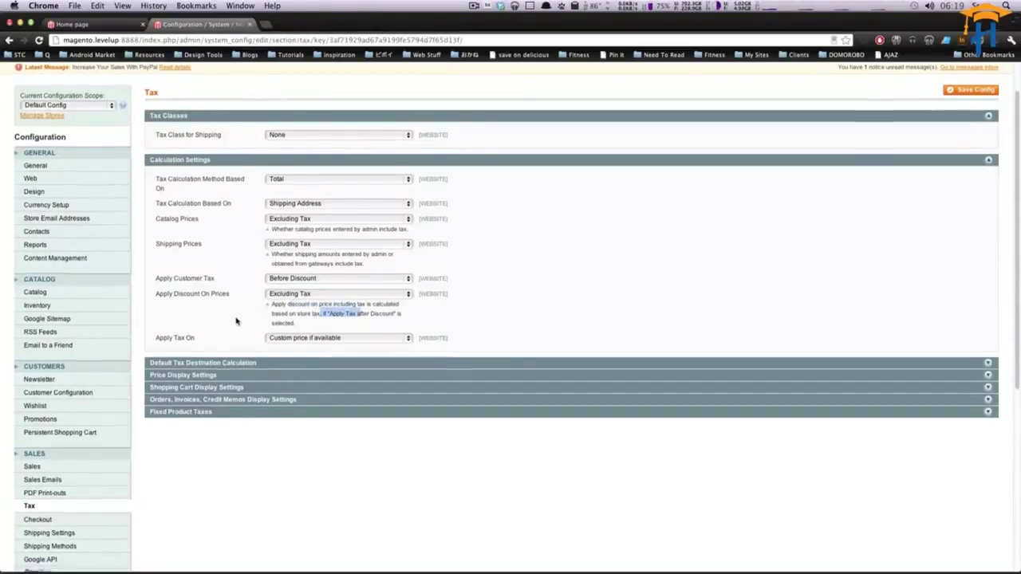
pyautogui.scroll(-5, 332, 301)
pyautogui.scroll(5, 353, 278)
pyautogui.click(337, 280)
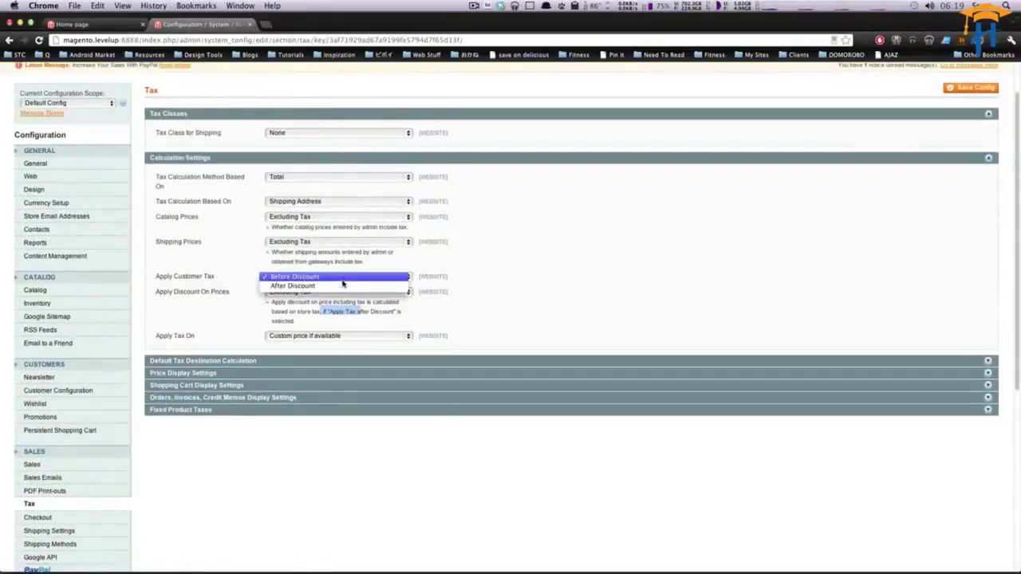
pyautogui.click(340, 278)
# - Choose "Custom price if available" for the Apply Tax On setting
pyautogui.click(182, 339)
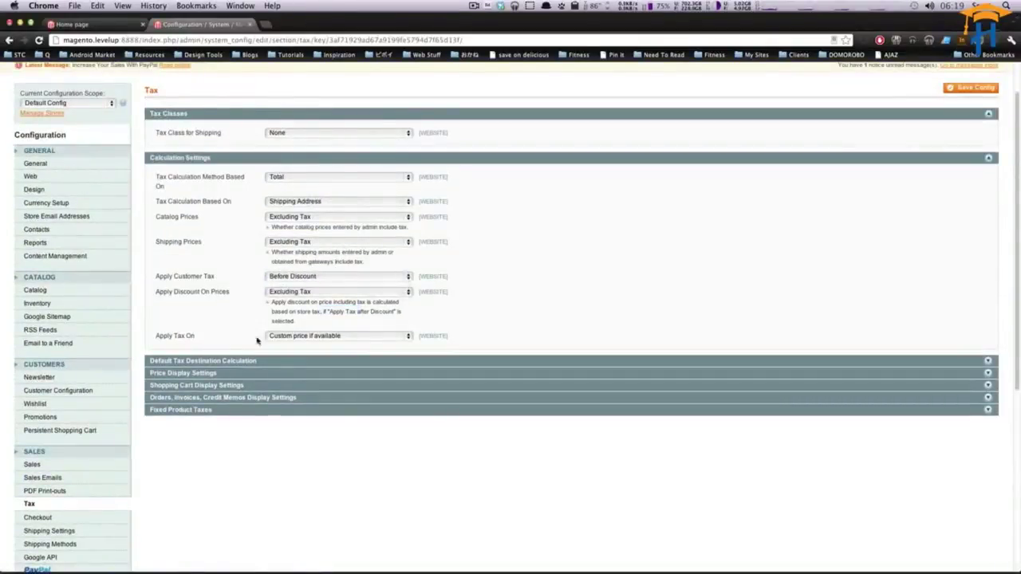
pyautogui.click(354, 339)
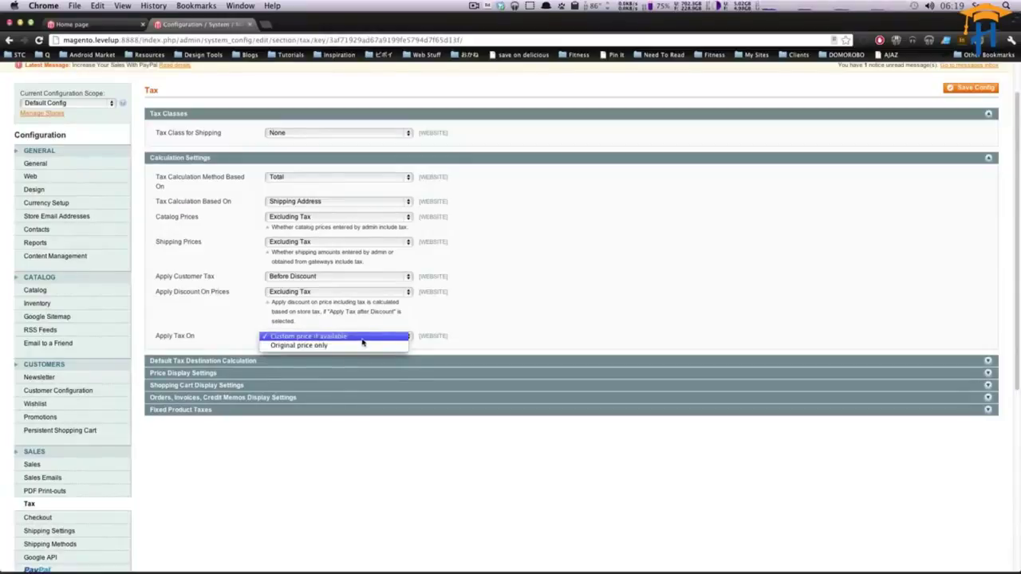
pyautogui.click(362, 338)
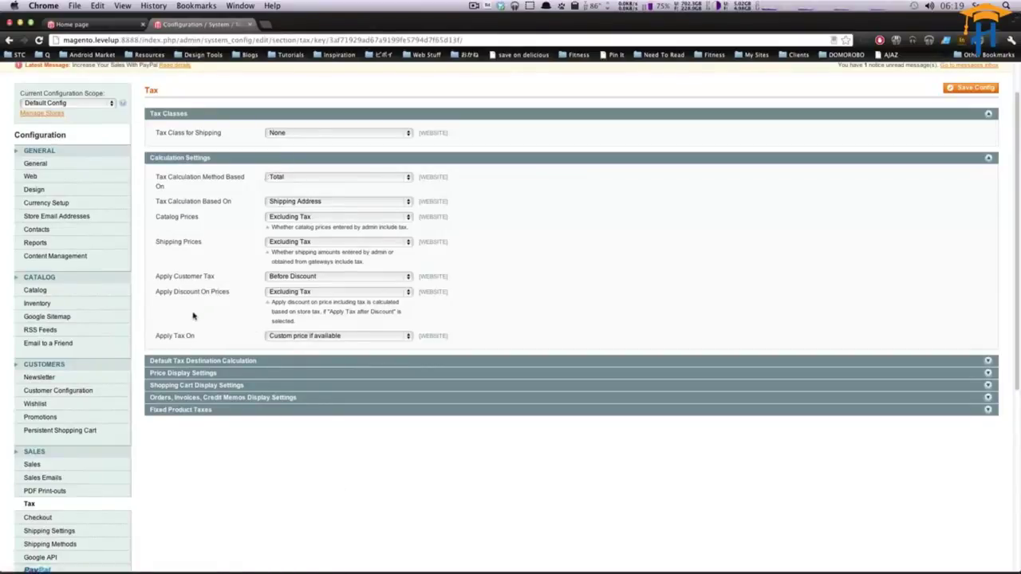
# - Set the Default State to Michigan in the Default Tax Destination Calculation settings
pyautogui.scroll(-3, 205, 322)
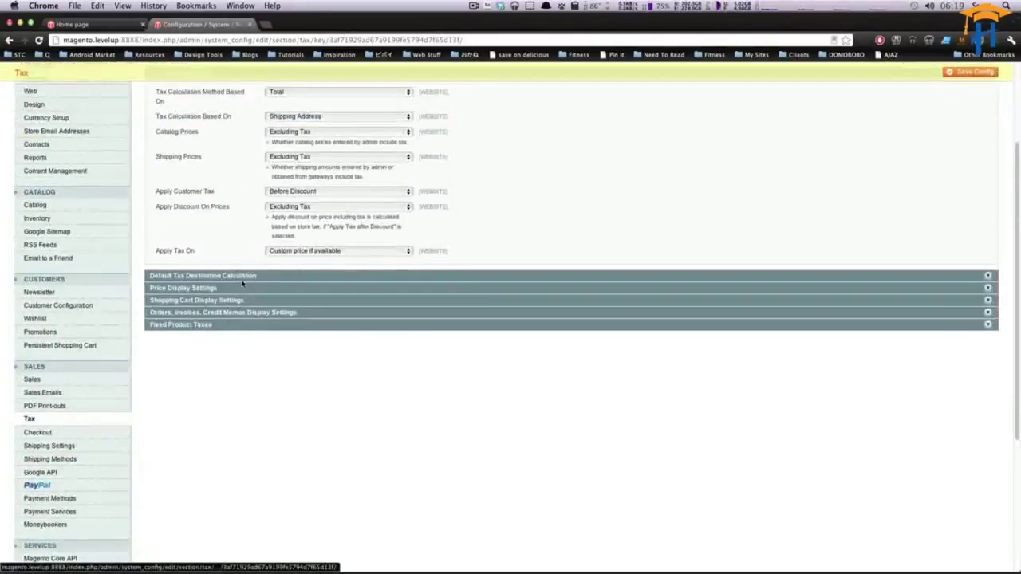
pyautogui.click(280, 279)
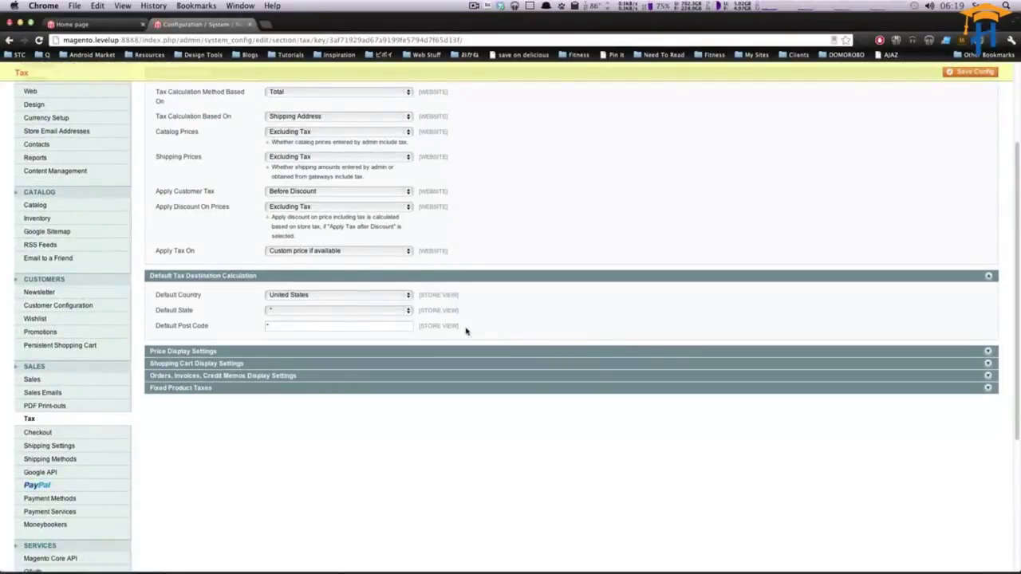
pyautogui.click(353, 315)
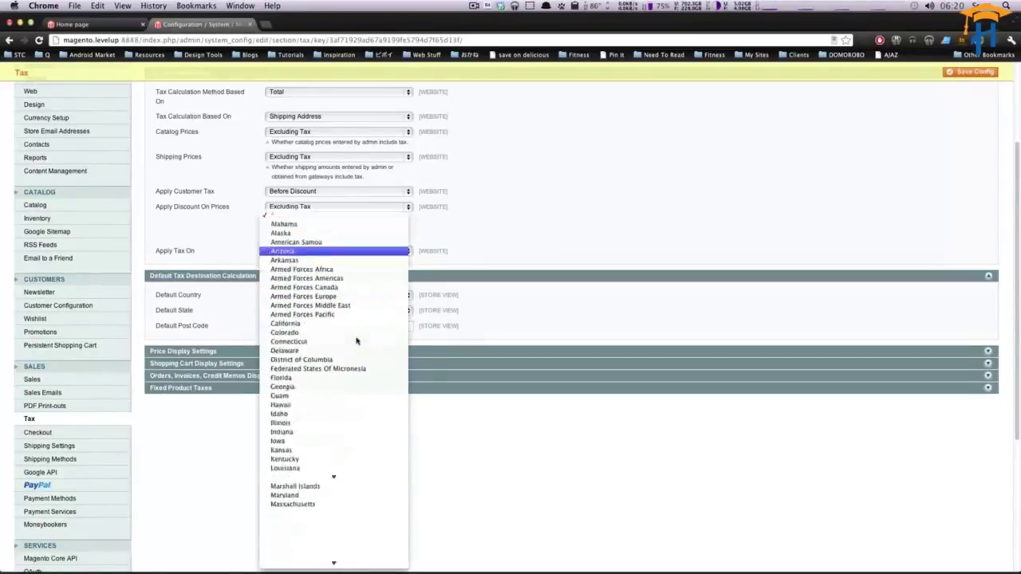
pyautogui.scroll(-10, 357, 341)
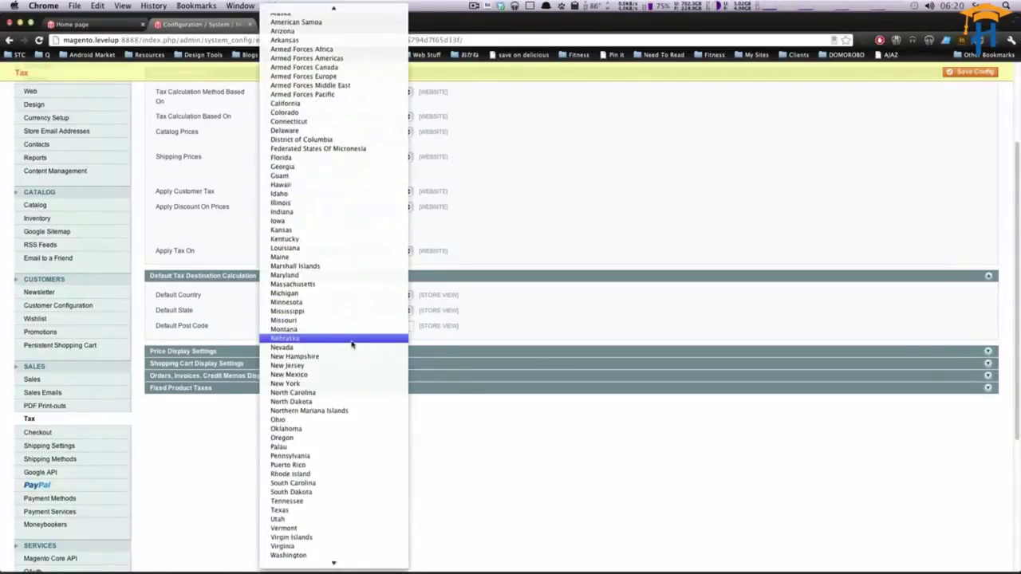
pyautogui.click(304, 294)
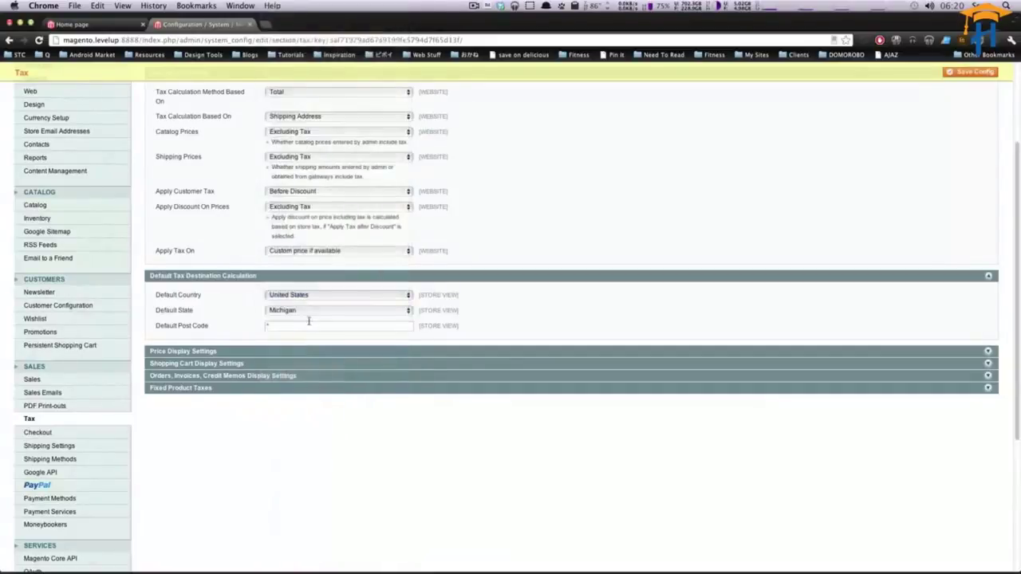
# - In Shopping Cart Display Settings, set Include Tax In Grand Total and Display Full Tax Summary to Yes, with No for Display Zero Tax Subtotal
pyautogui.click(280, 355)
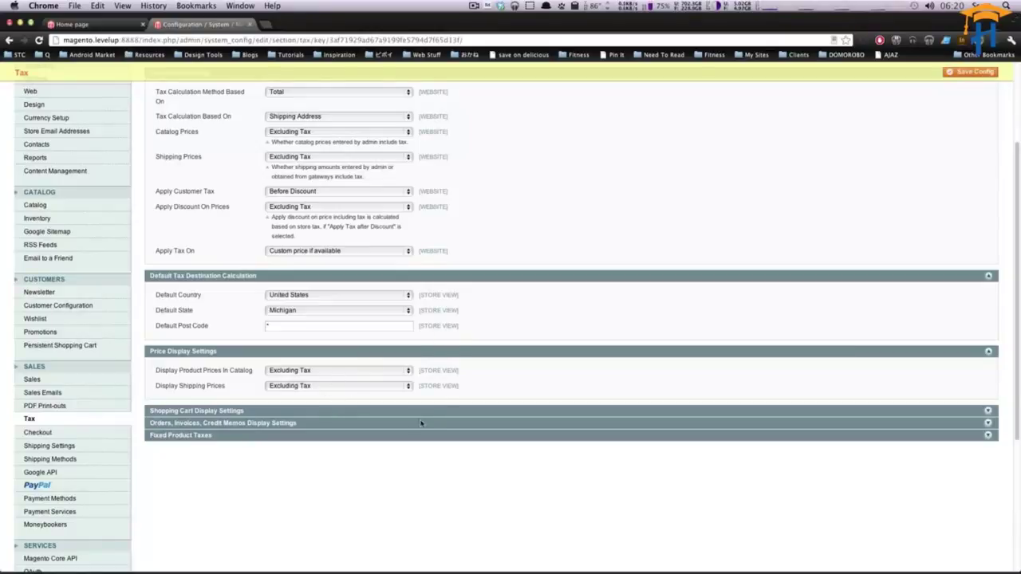
pyautogui.click(355, 413)
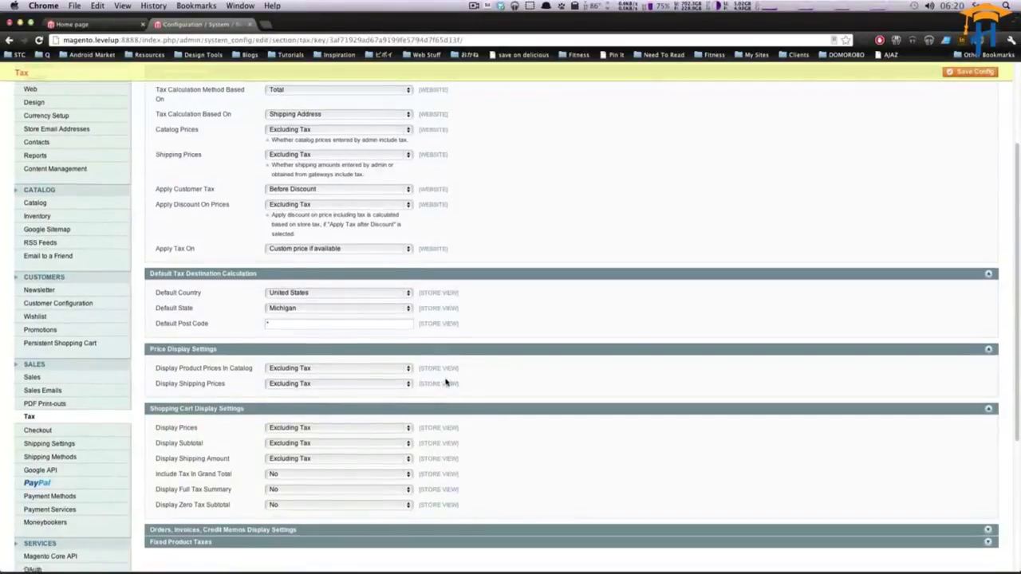
pyautogui.scroll(-1, 447, 383)
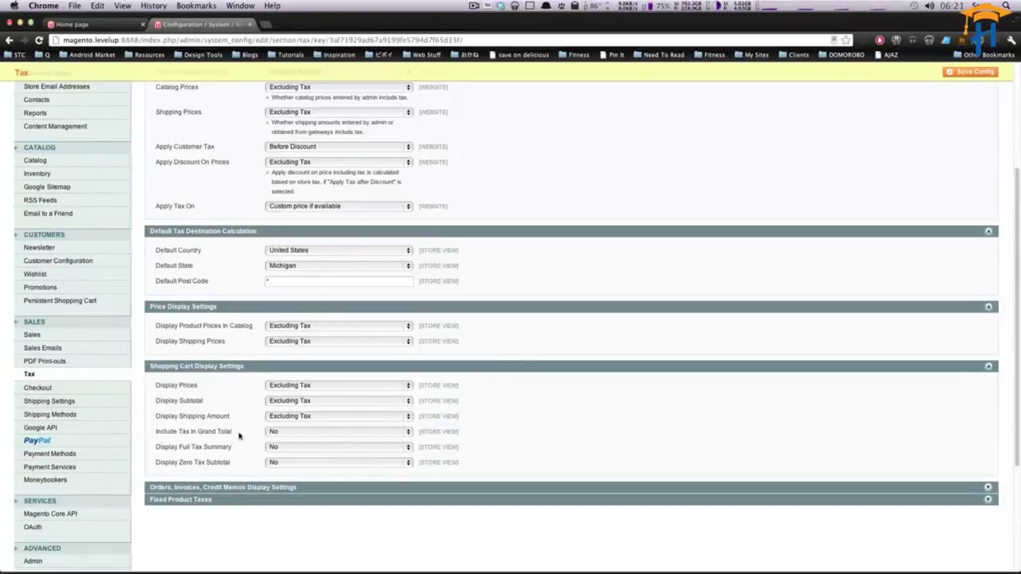
pyautogui.click(282, 430)
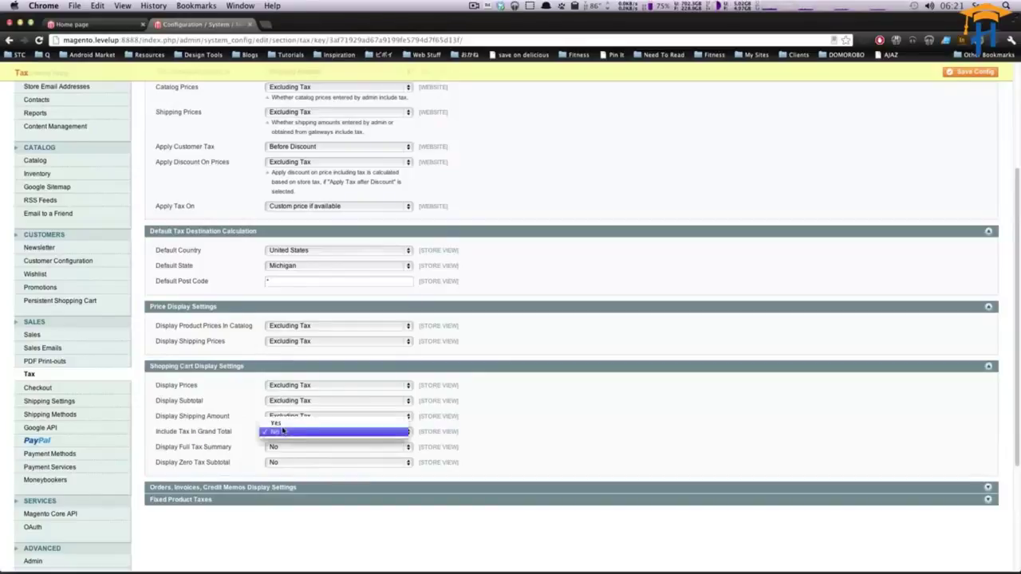
pyautogui.click(278, 423)
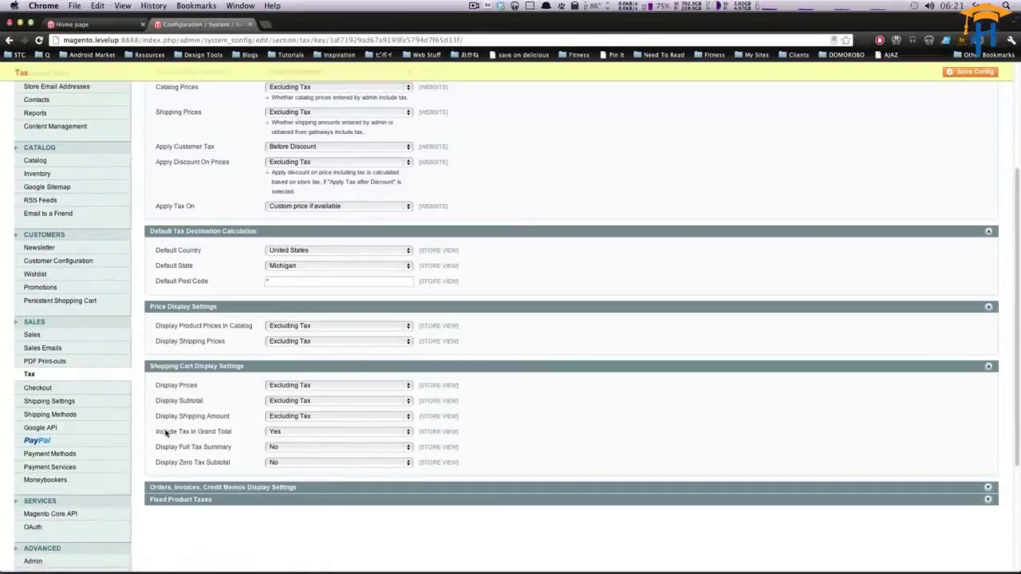
pyautogui.click(310, 451)
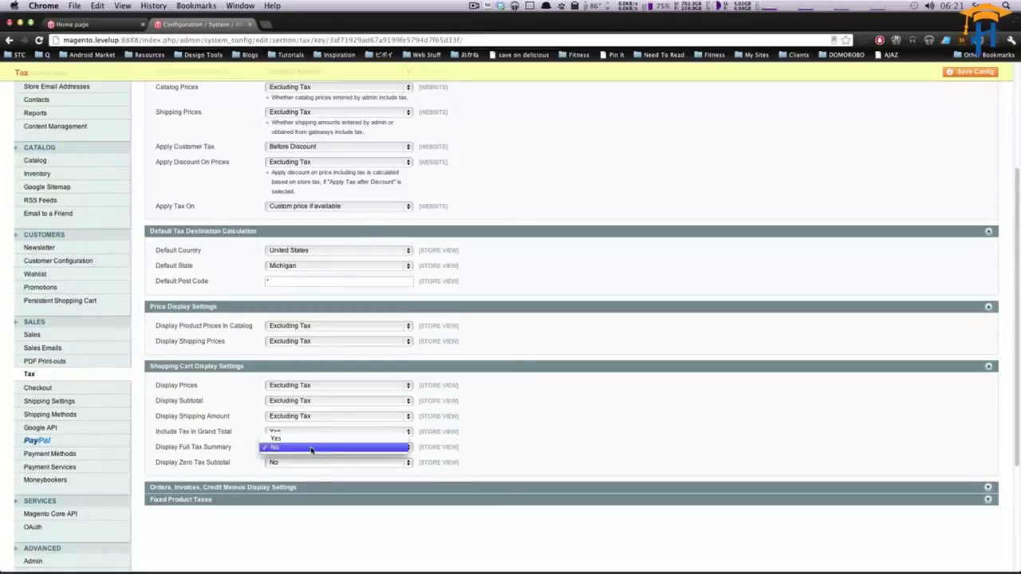
pyautogui.click(315, 439)
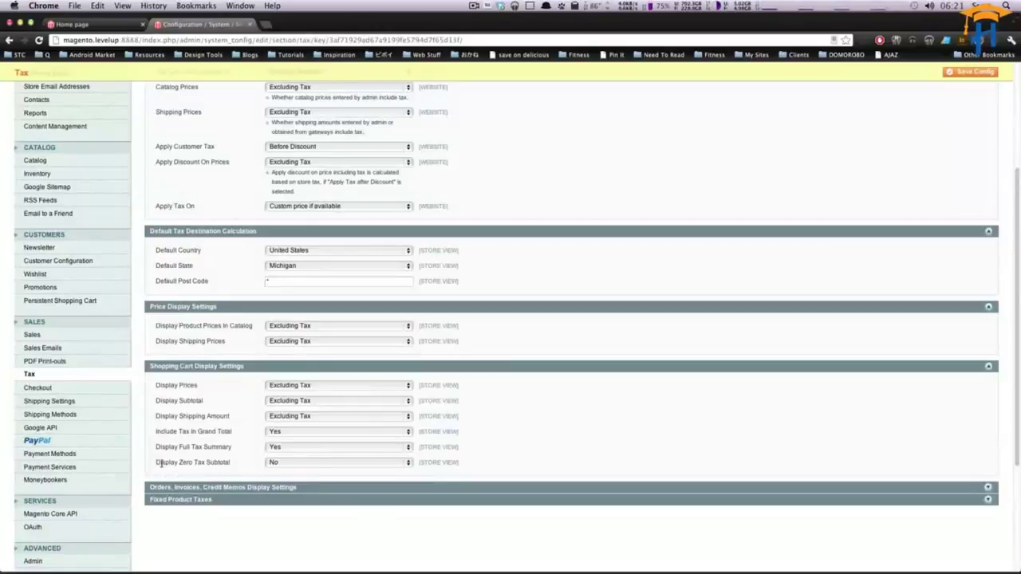
pyautogui.moveTo(206, 463); pyautogui.dragTo(237, 465)
pyautogui.click(239, 464)
pyautogui.click(280, 464)
pyautogui.click(284, 466)
# - In Orders, Invoices, Credit Memos Display Settings, set Include Tax In Grand Total and Display Full Tax Summary to Yes
pyautogui.scroll(-5, 220, 431)
pyautogui.click(303, 311)
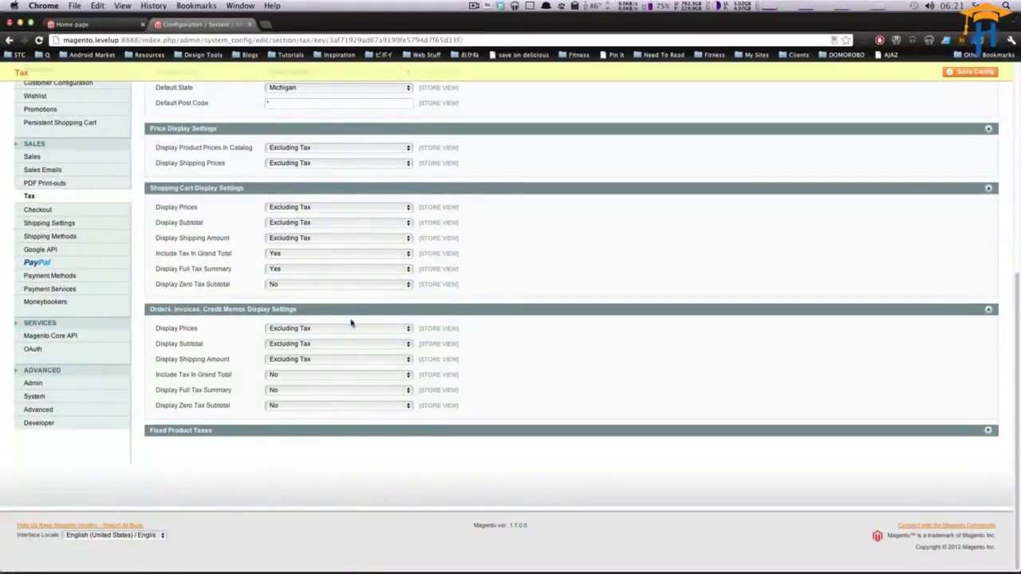
pyautogui.click(319, 374)
pyautogui.click(316, 366)
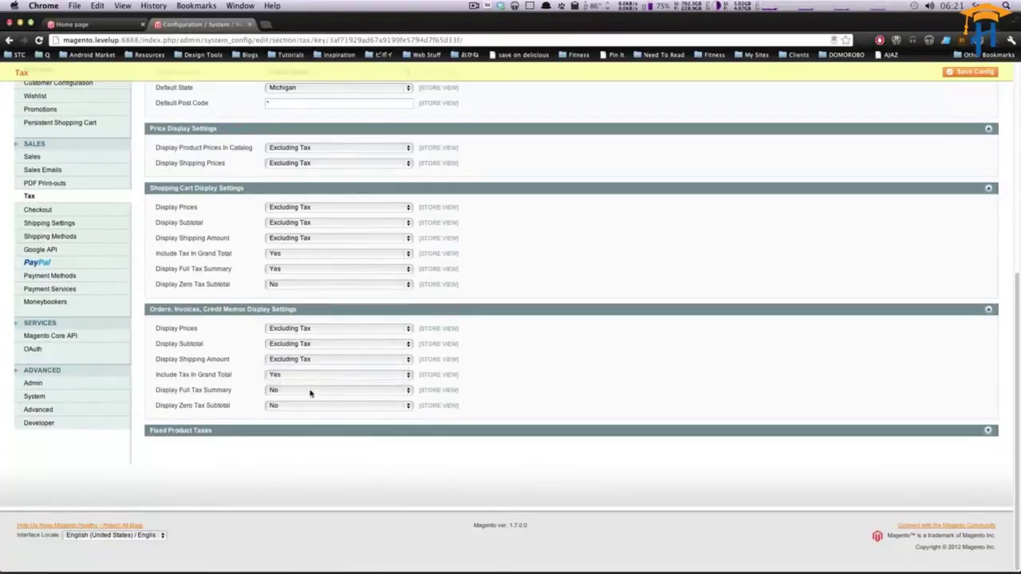
pyautogui.click(310, 392)
pyautogui.click(313, 381)
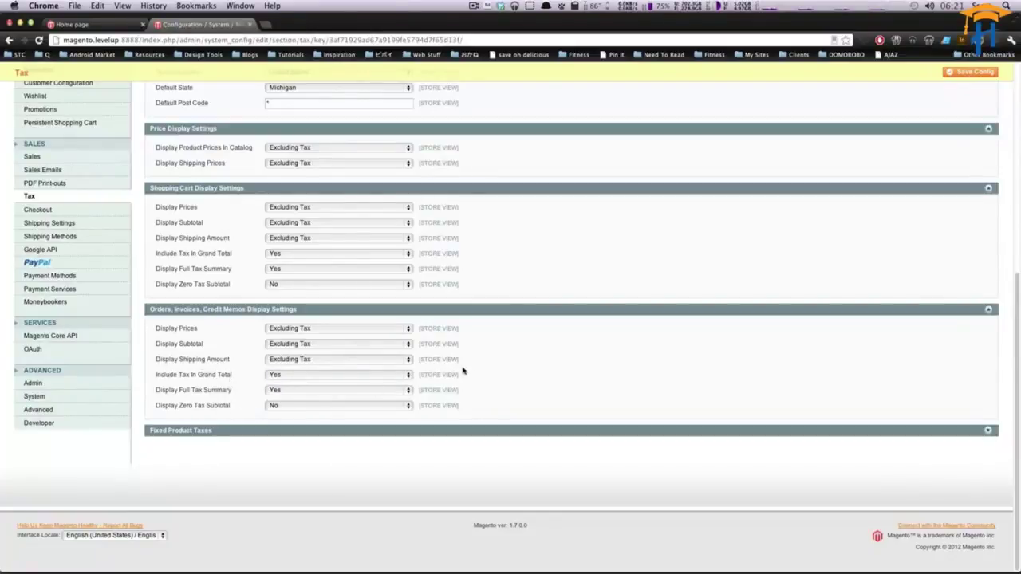
# - Set Enable FPT to Yes in the Fixed Product Taxes settings
pyautogui.click(335, 434)
pyautogui.scroll(-2, 351, 437)
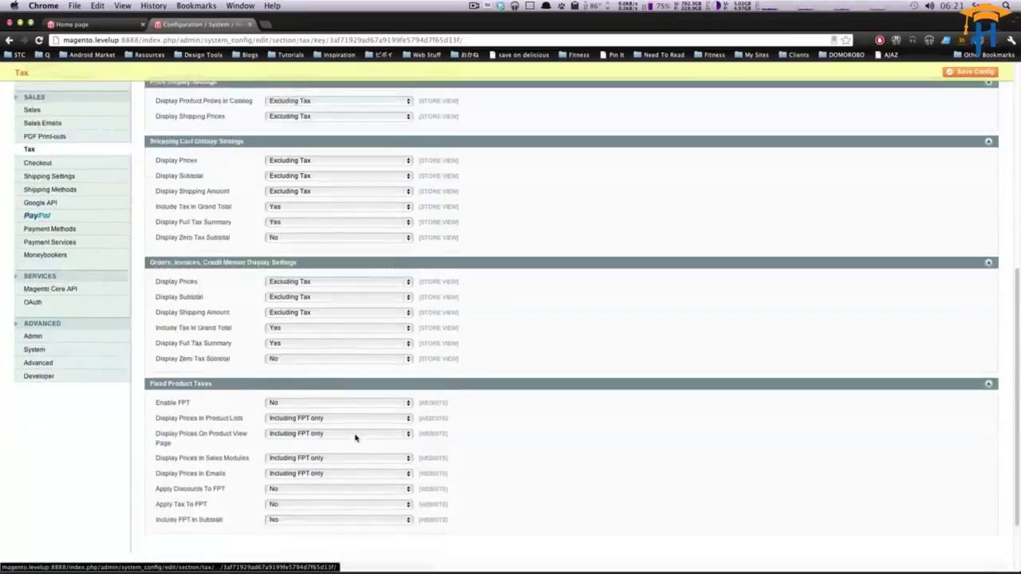
pyautogui.scroll(-3, 355, 438)
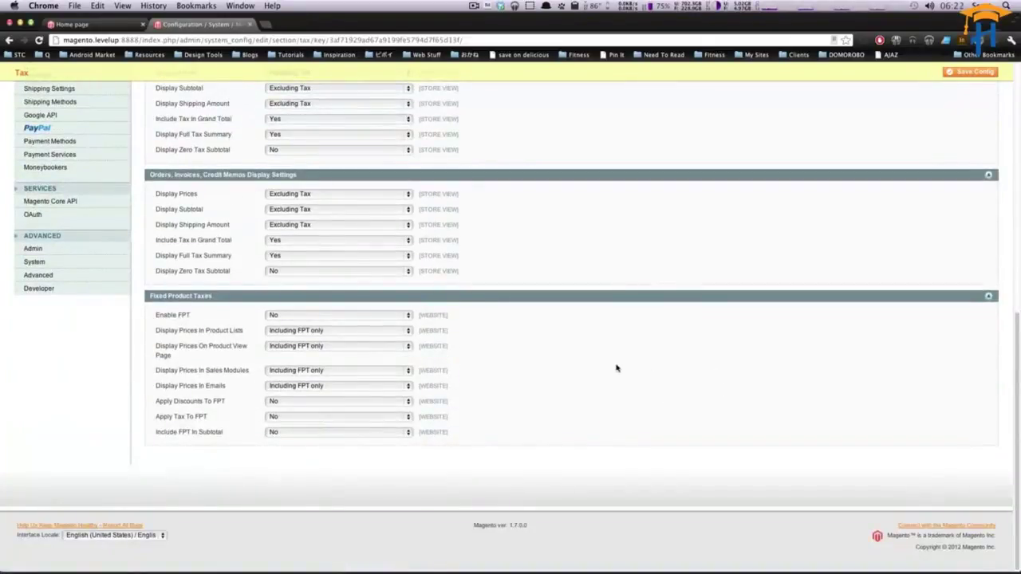
pyautogui.click(330, 319)
pyautogui.click(324, 306)
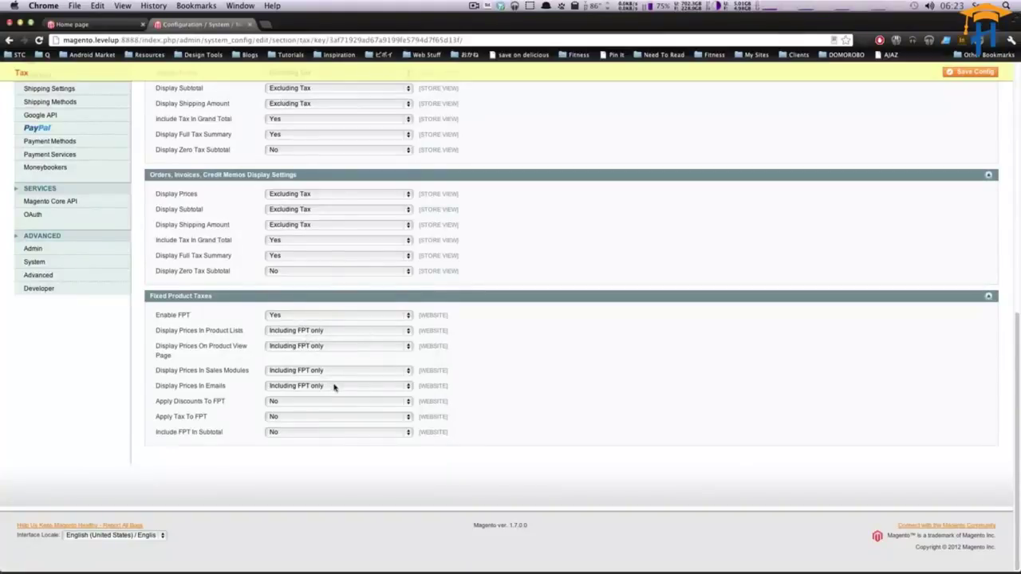
# - Collapse all the expanded sections of the Tax configuration page, from Fixed Product Taxes up to Tax Classes
pyautogui.scroll(10, 334, 387)
pyautogui.scroll(-10, 320, 384)
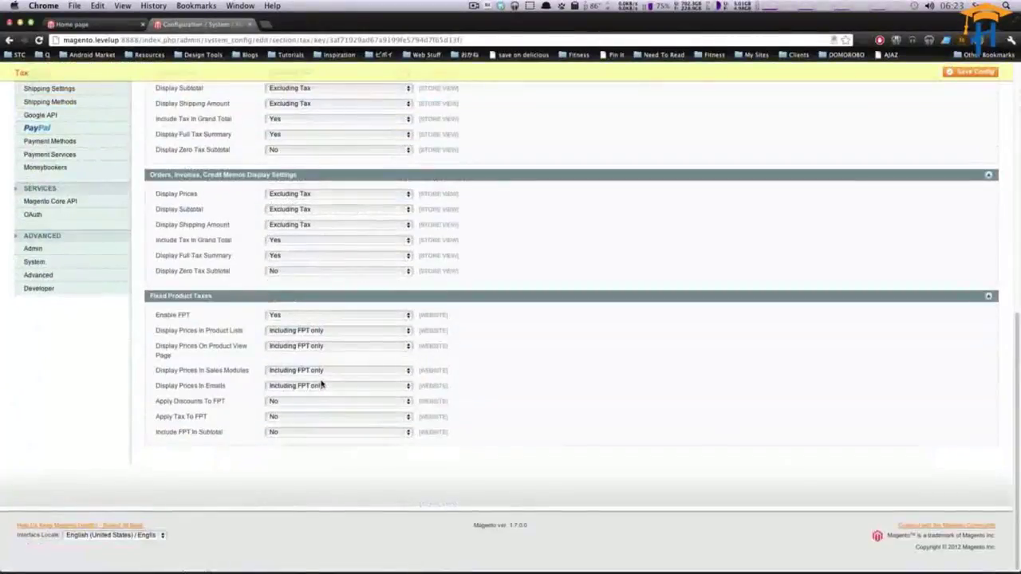
pyautogui.click(596, 296)
pyautogui.click(549, 311)
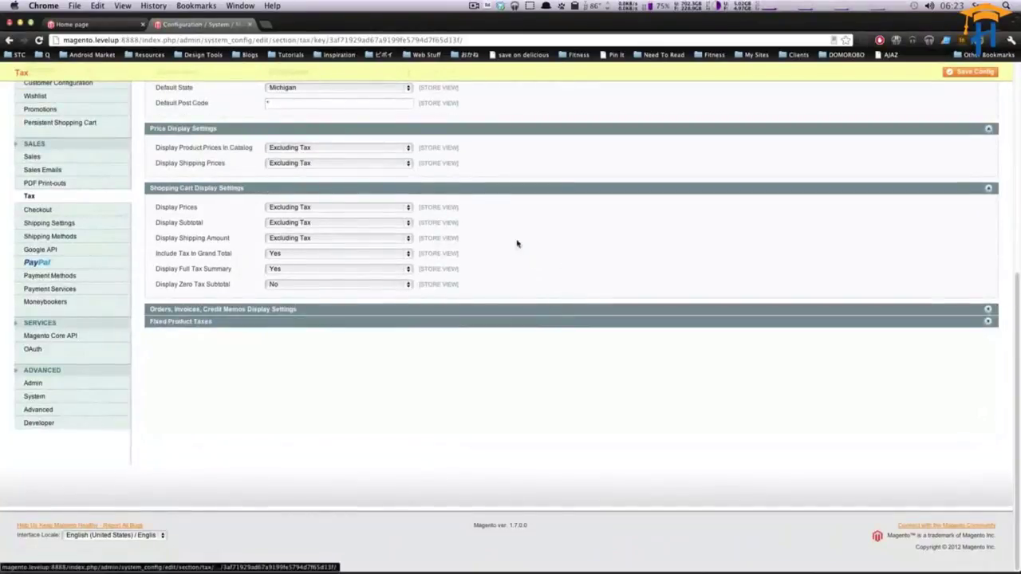
pyautogui.click(518, 189)
pyautogui.click(526, 129)
pyautogui.scroll(5, 527, 150)
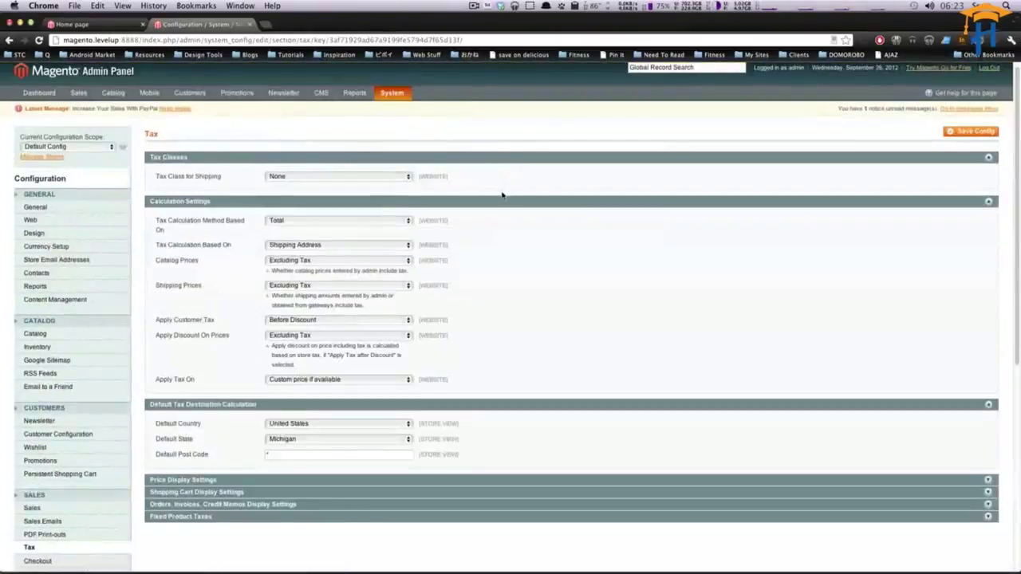
pyautogui.click(505, 200)
pyautogui.click(512, 158)
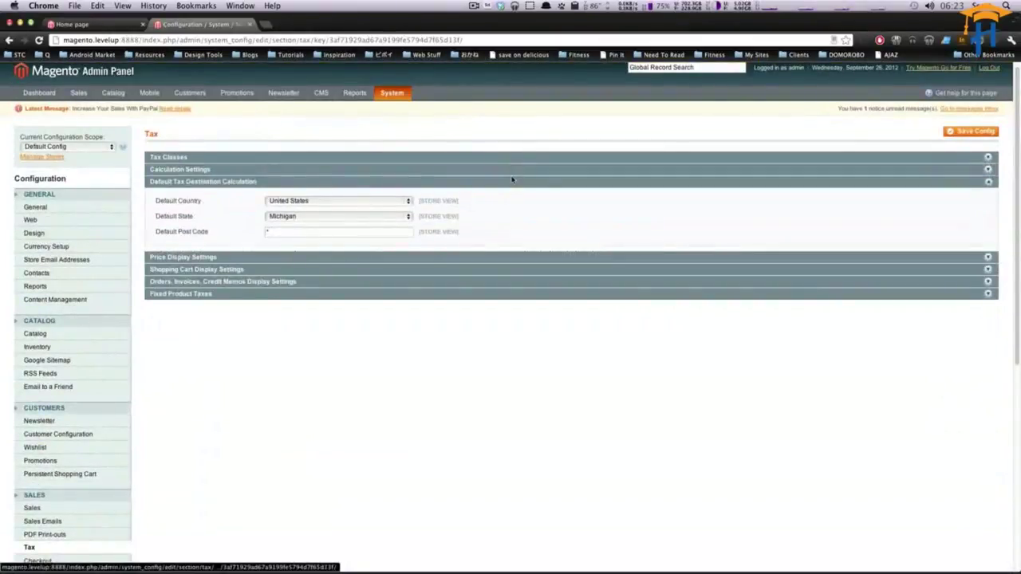
pyautogui.click(514, 182)
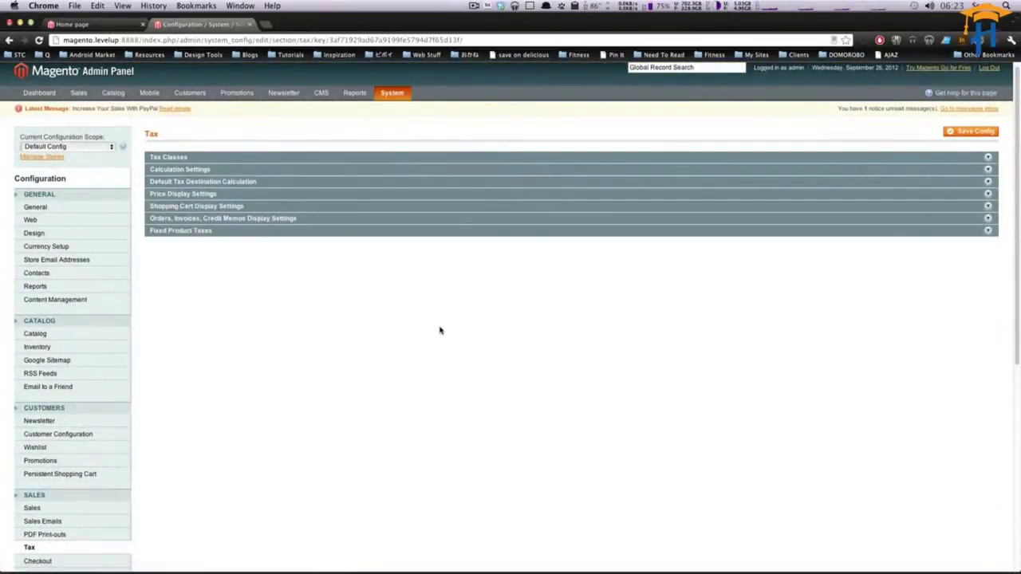
# - Expand Default Tax Destination Calculation and Calculation Settings again and check the Current Configuration Scope
pyautogui.click(237, 182)
pyautogui.click(238, 171)
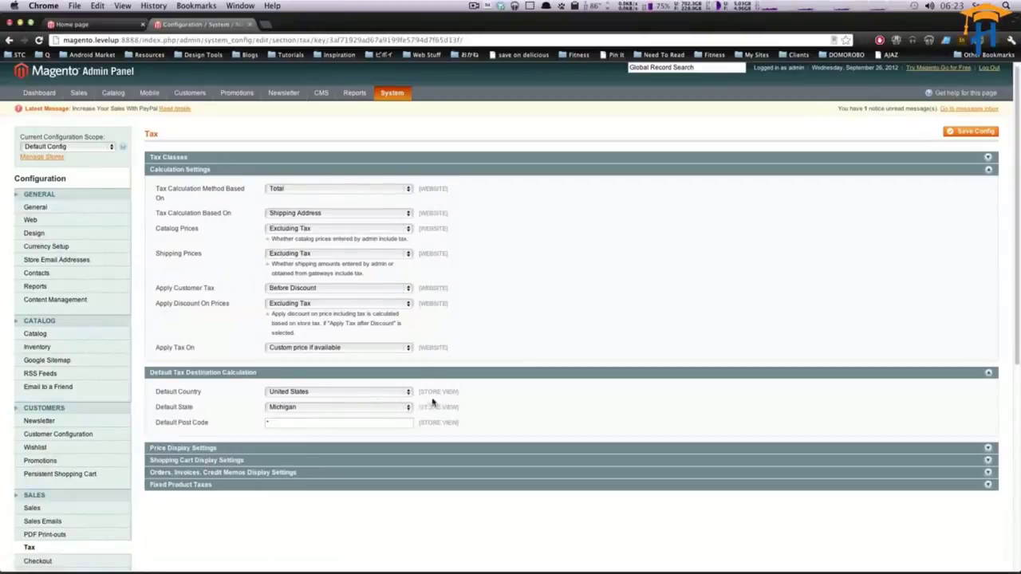
pyautogui.click(76, 150)
pyautogui.click(68, 153)
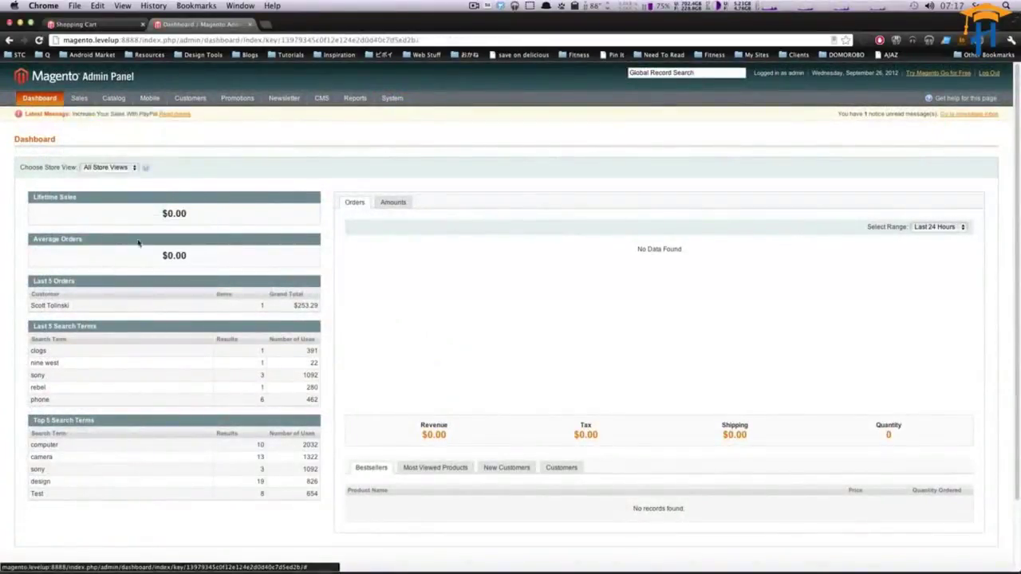
# - Add and save a new tax rate with identifier MI for Michigan, United States, Zip/Post Code * without a range, and a 6.0 percent rate
pyautogui.moveTo(79, 98)
pyautogui.moveTo(77, 218)
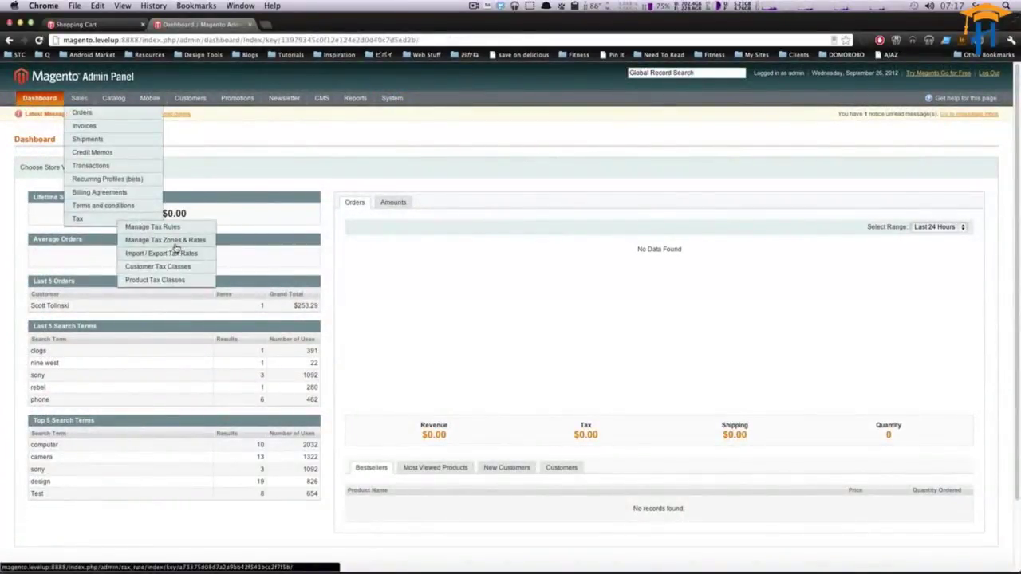
pyautogui.click(182, 245)
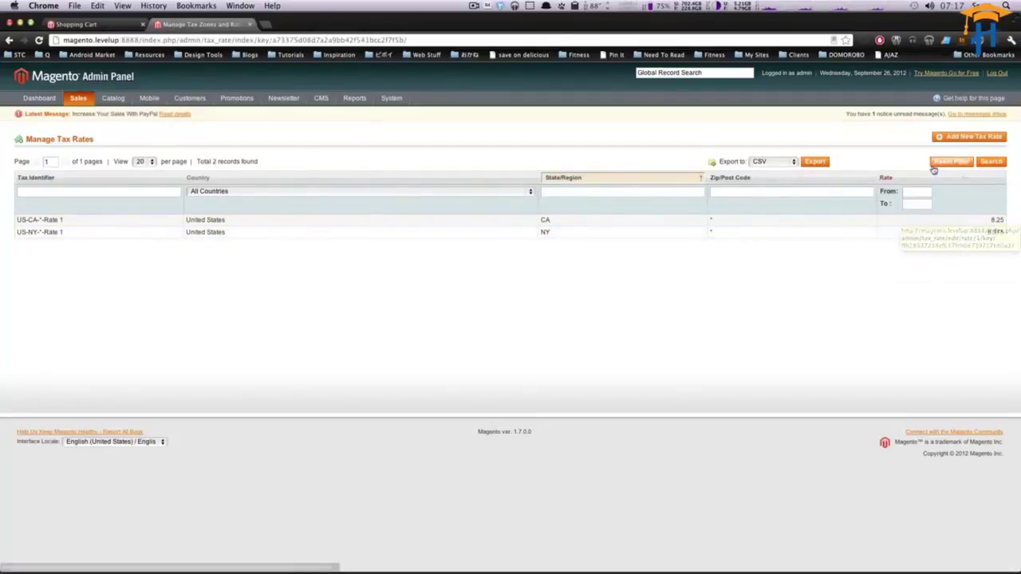
pyautogui.click(968, 137)
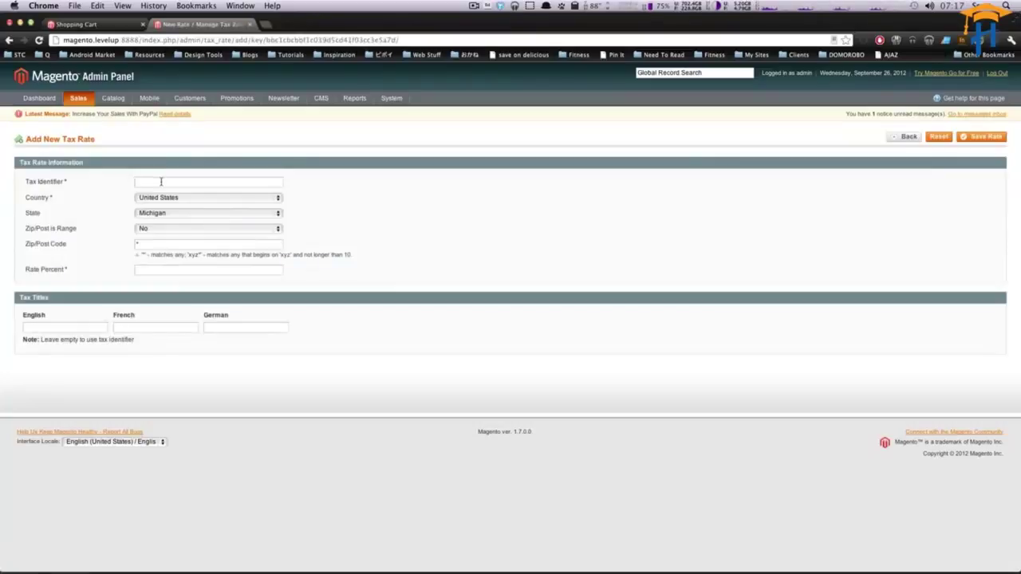
pyautogui.click(167, 230)
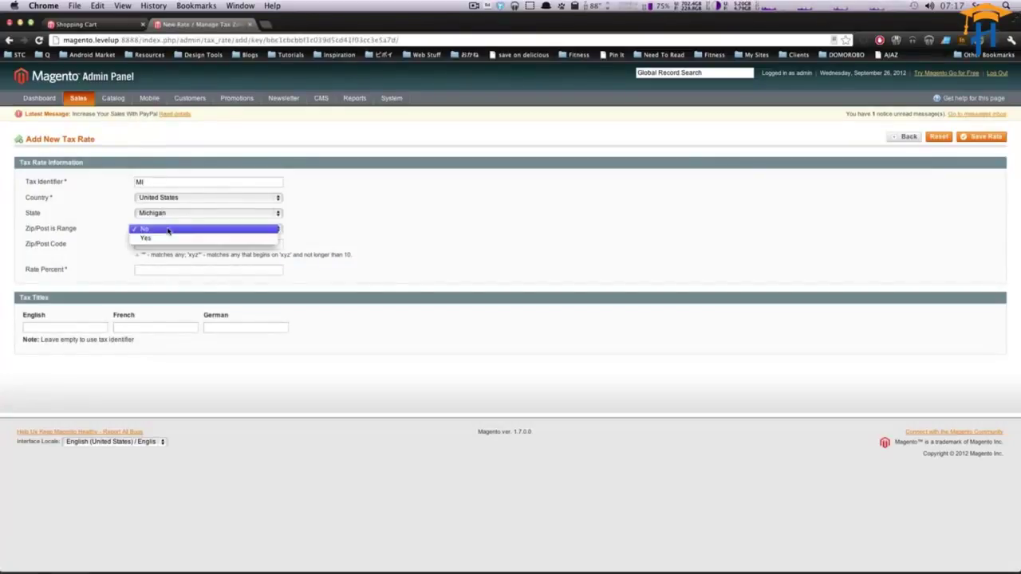
pyautogui.click(134, 244)
pyautogui.write('*')
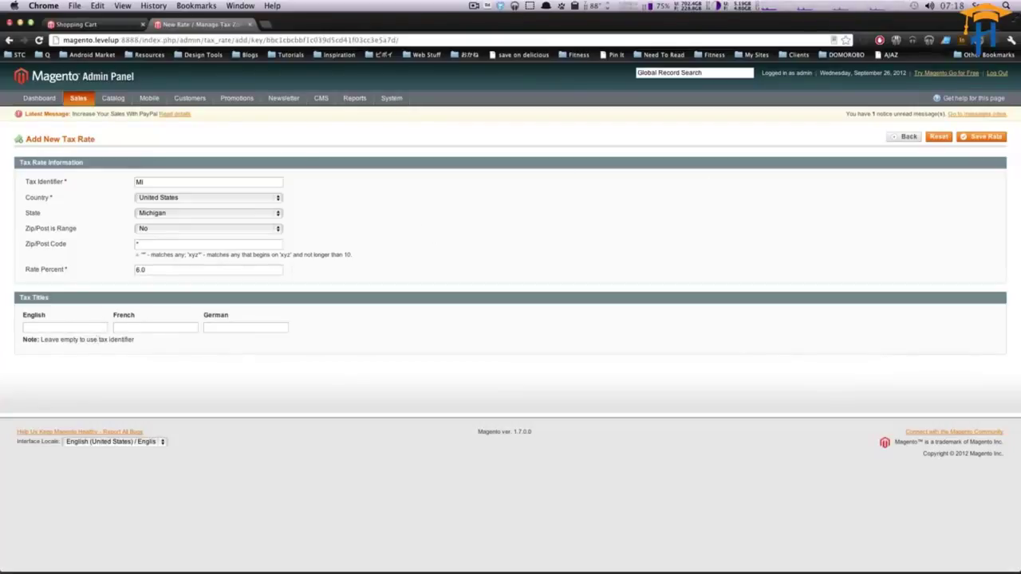
pyautogui.click(1004, 138)
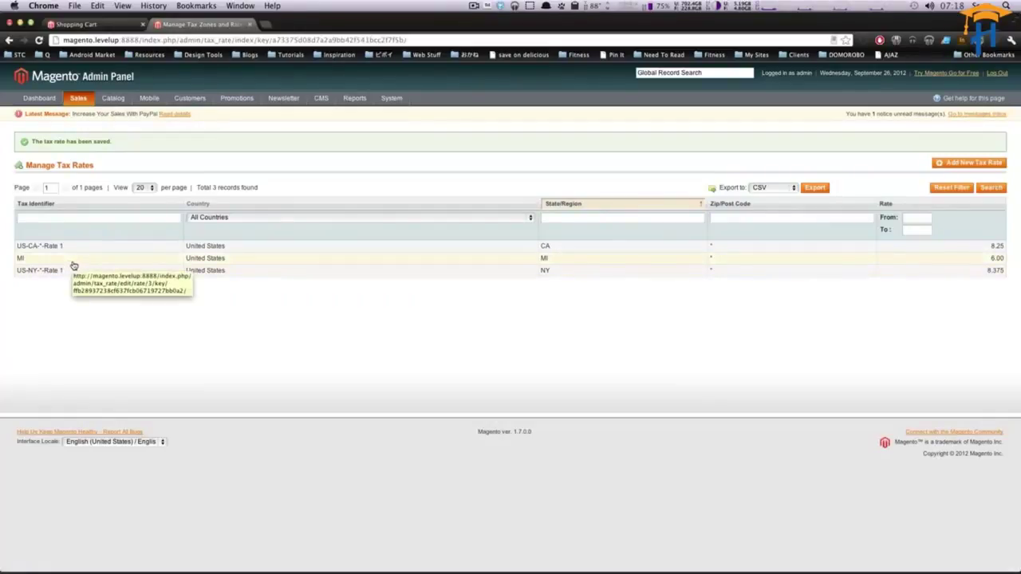
# - Open the tax rule "Retail Customer-default-Rate 1" for editing from the Manage Tax Rules list
pyautogui.moveTo(78, 98)
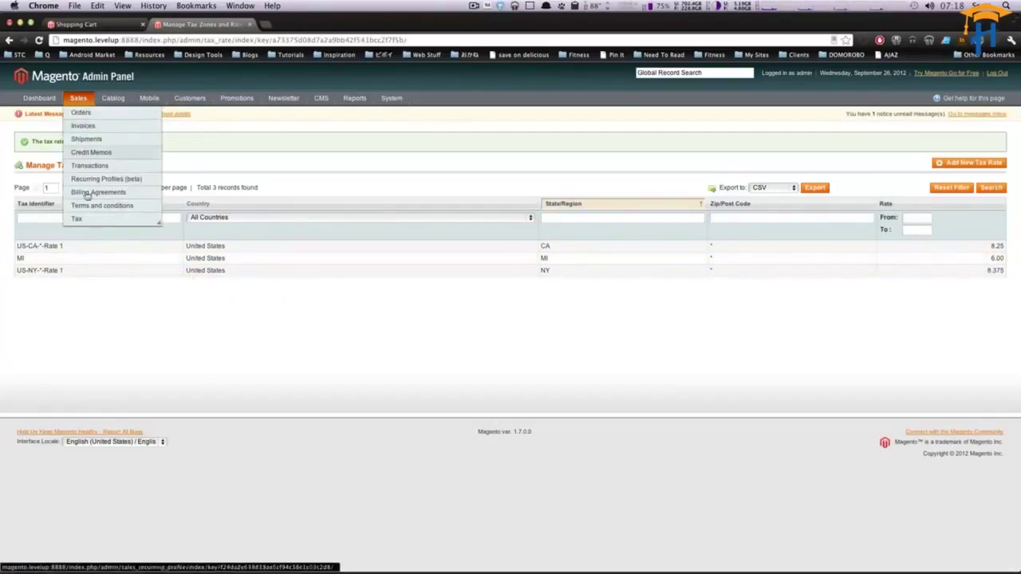
pyautogui.moveTo(95, 220)
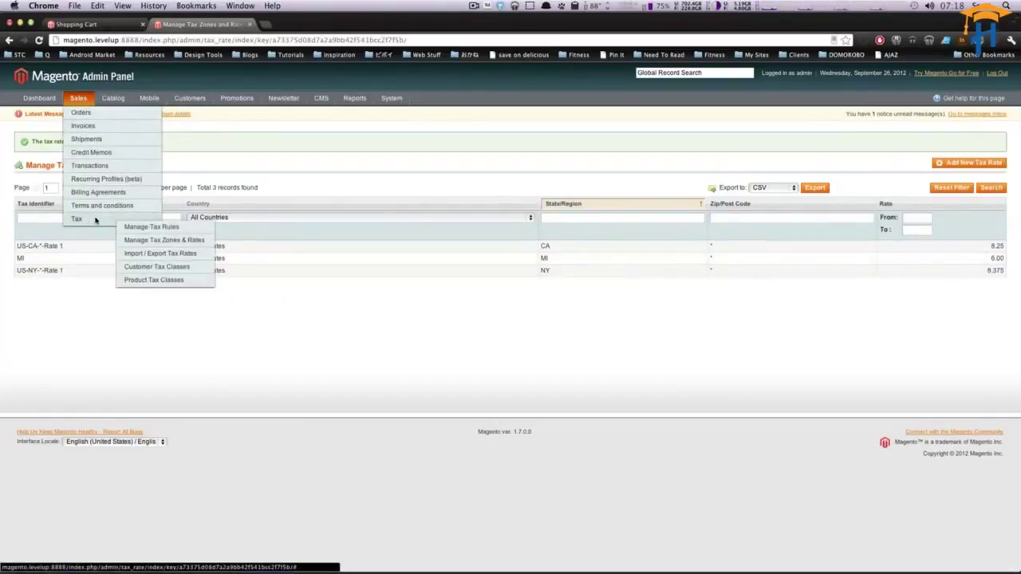
pyautogui.click(177, 230)
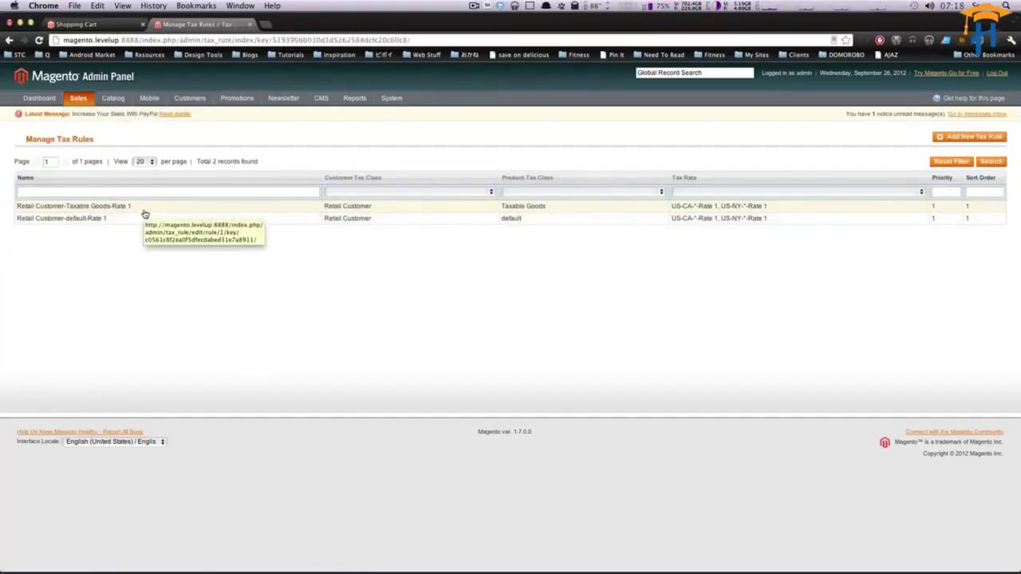
pyautogui.click(149, 223)
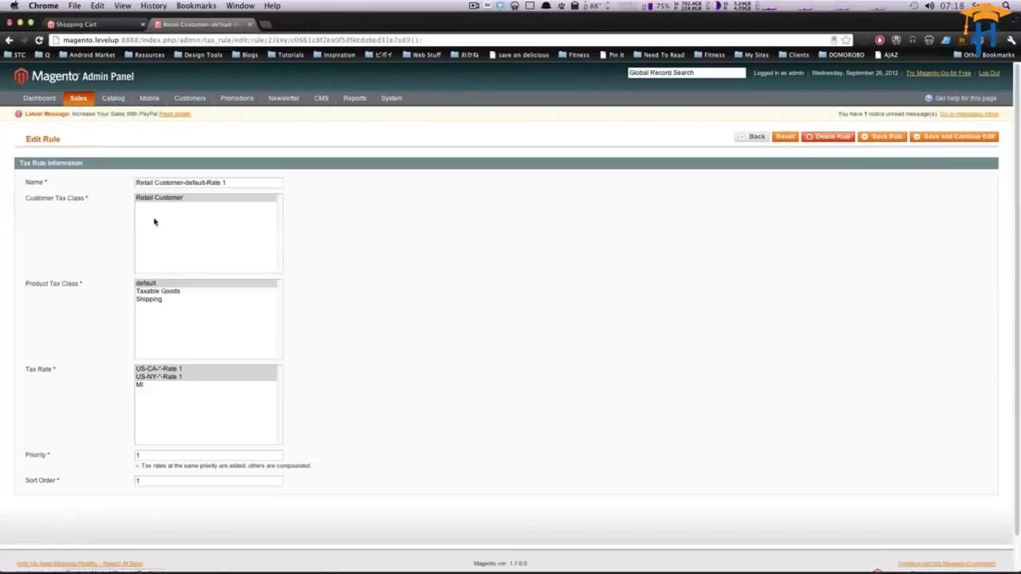
# - Assign only the MI tax rate to the rules "Retail Customer-default-Rate 1" and "Retail Customer-Taxable Goods-Rate 1", saving each rule
pyautogui.click(147, 385)
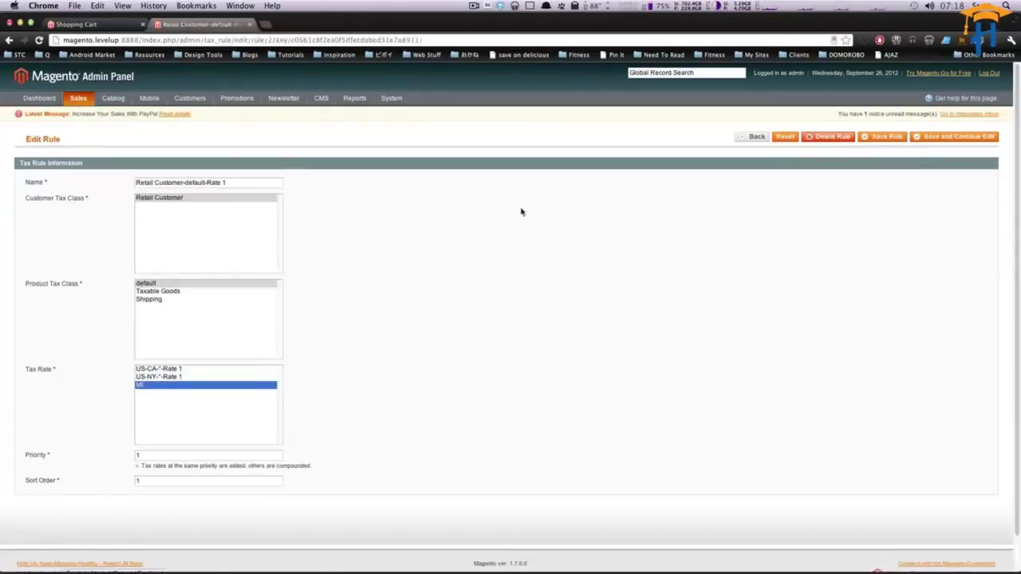
pyautogui.click(882, 136)
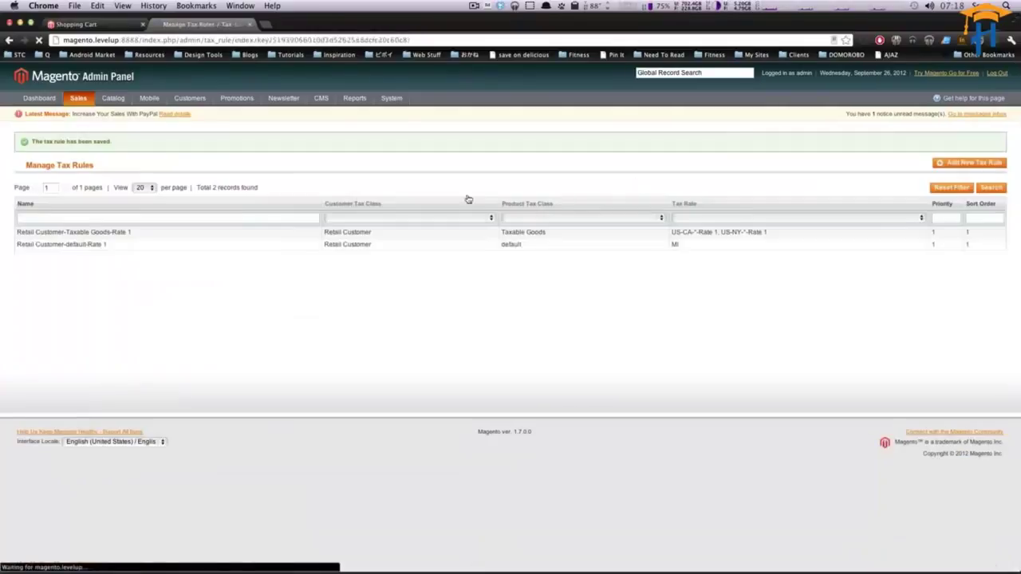
pyautogui.click(170, 238)
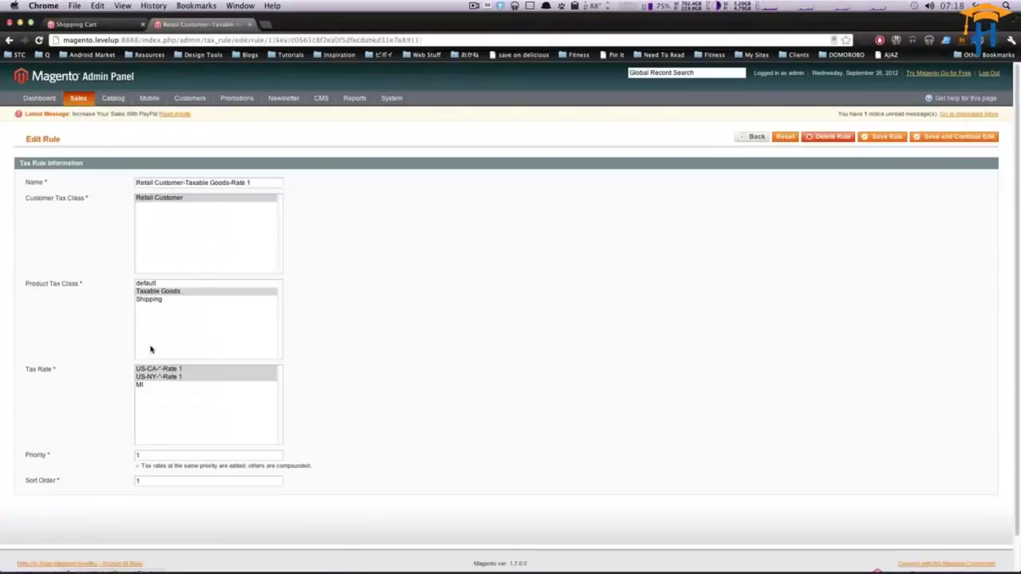
pyautogui.click(144, 385)
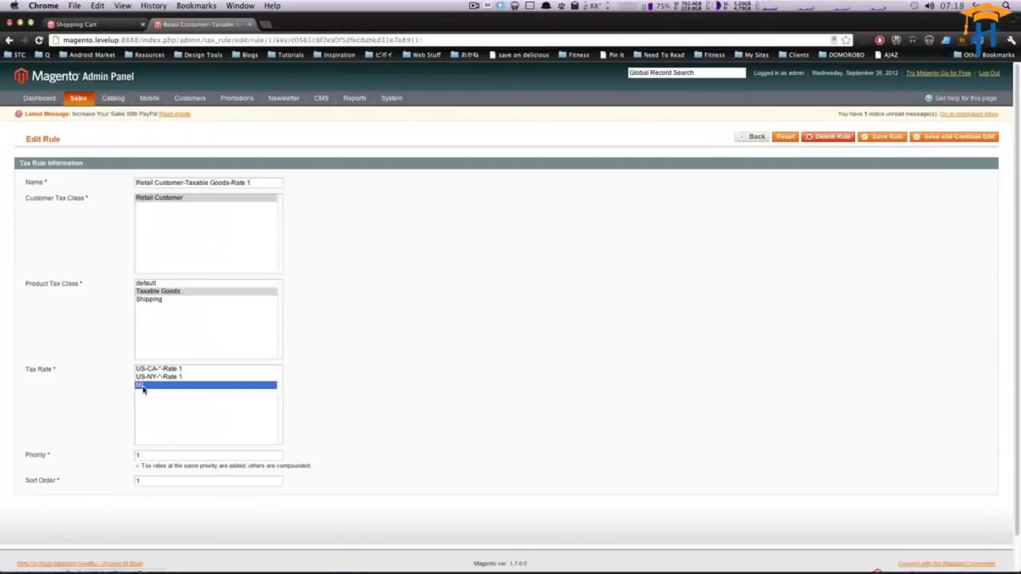
pyautogui.click(892, 139)
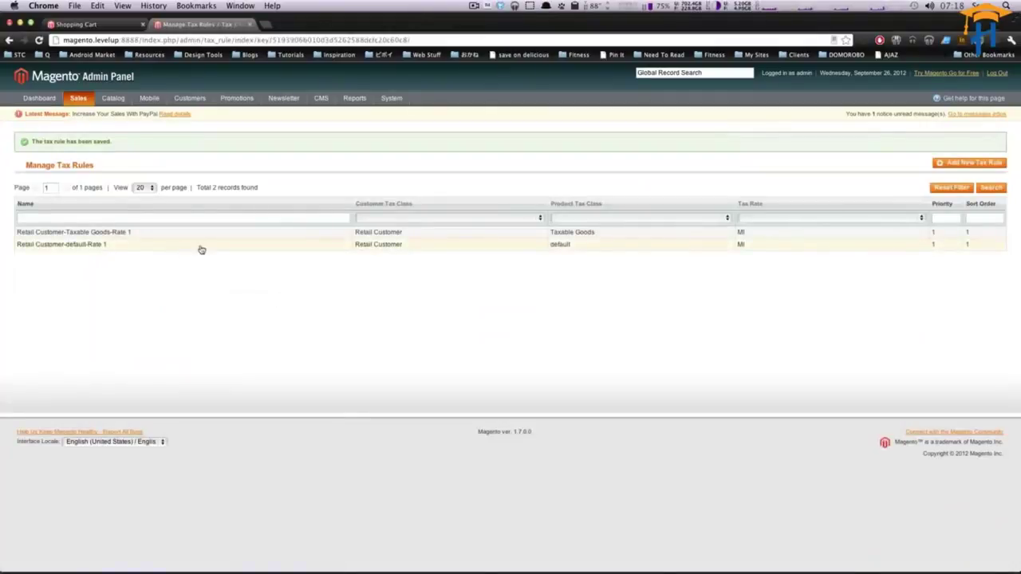
# - Open the product Test Album Name for editing from the product catalog and check its Prices and General information
pyautogui.moveTo(94, 97)
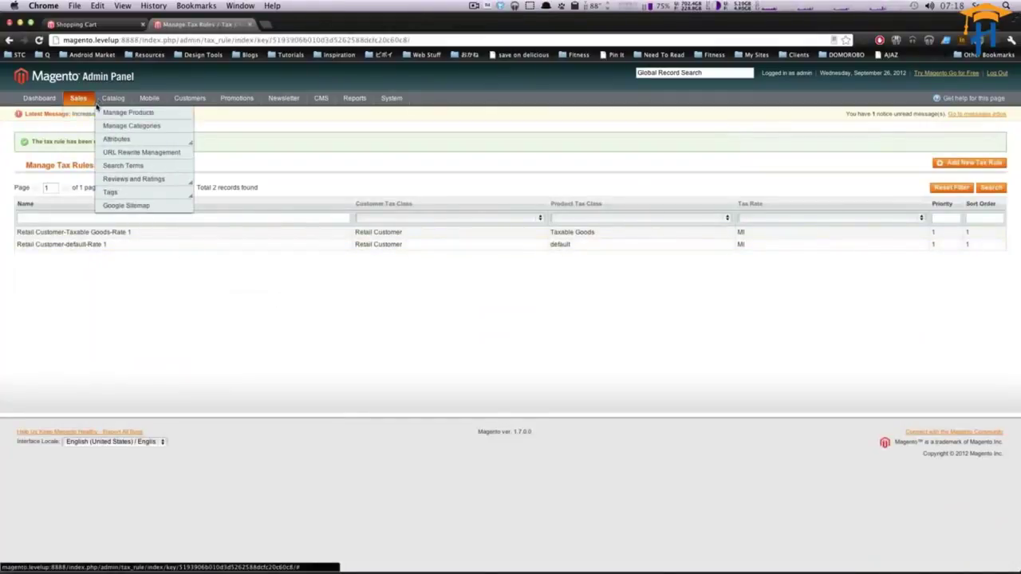
pyautogui.click(105, 114)
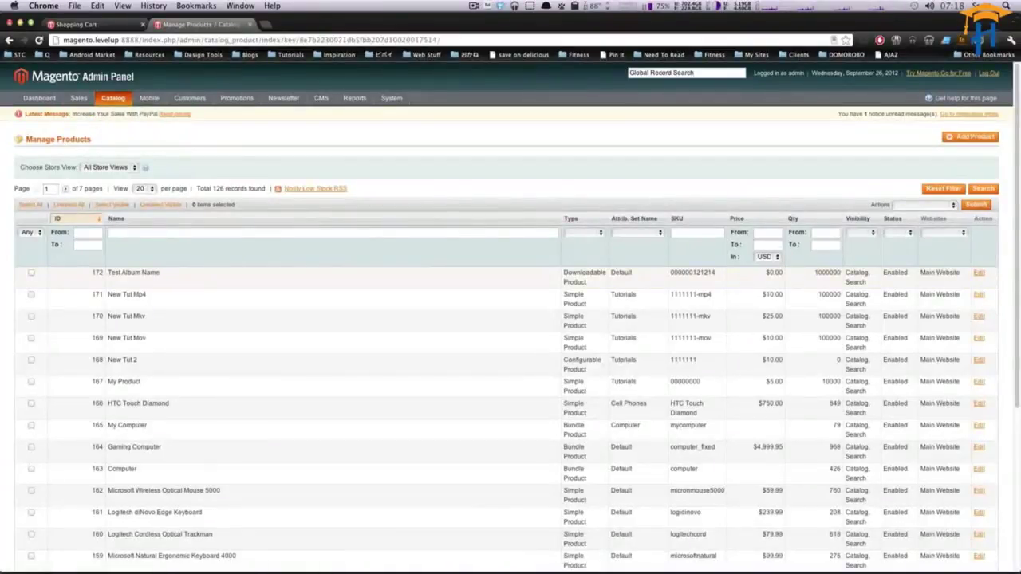
pyautogui.click(978, 278)
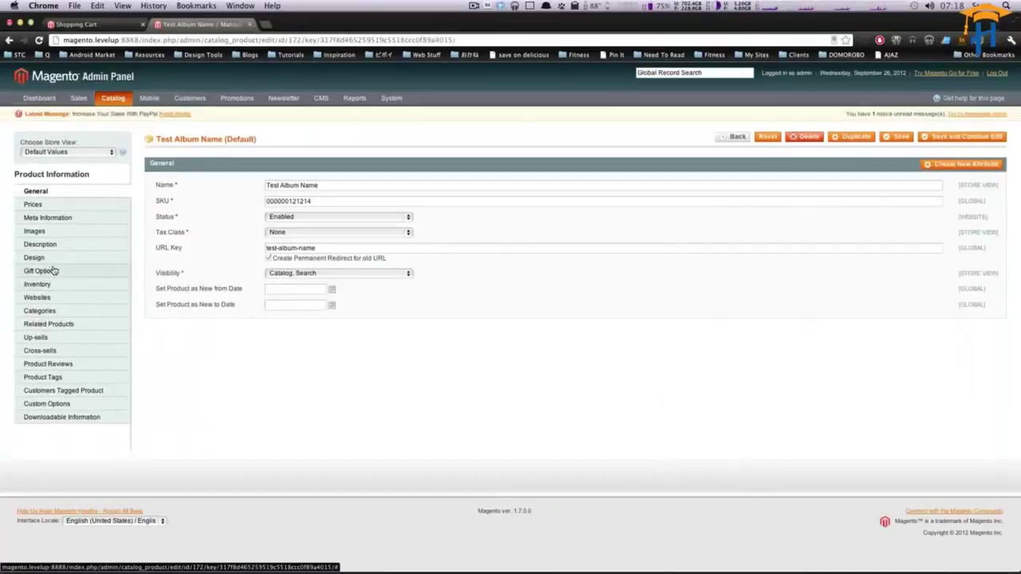
pyautogui.click(78, 210)
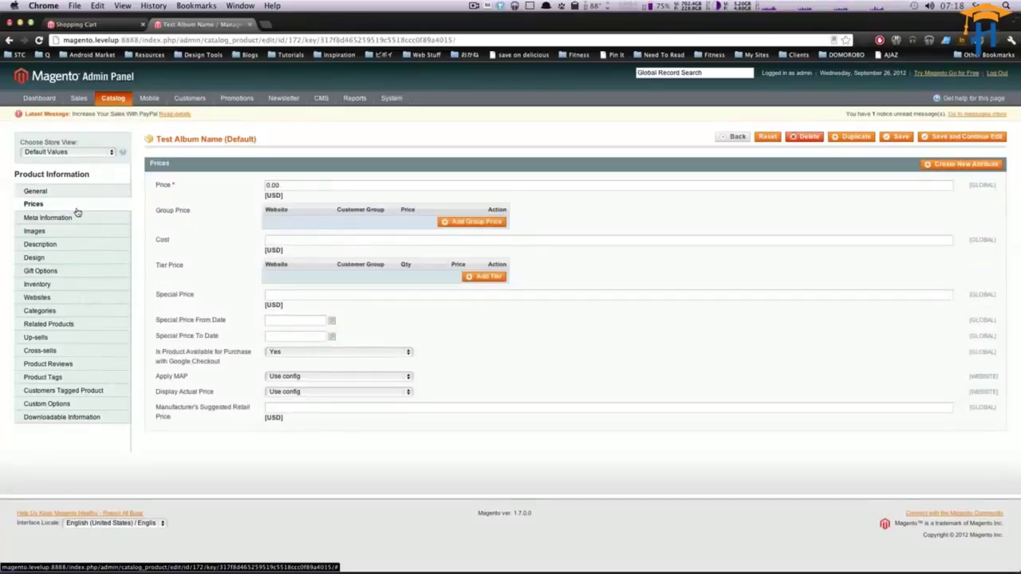
pyautogui.click(72, 200)
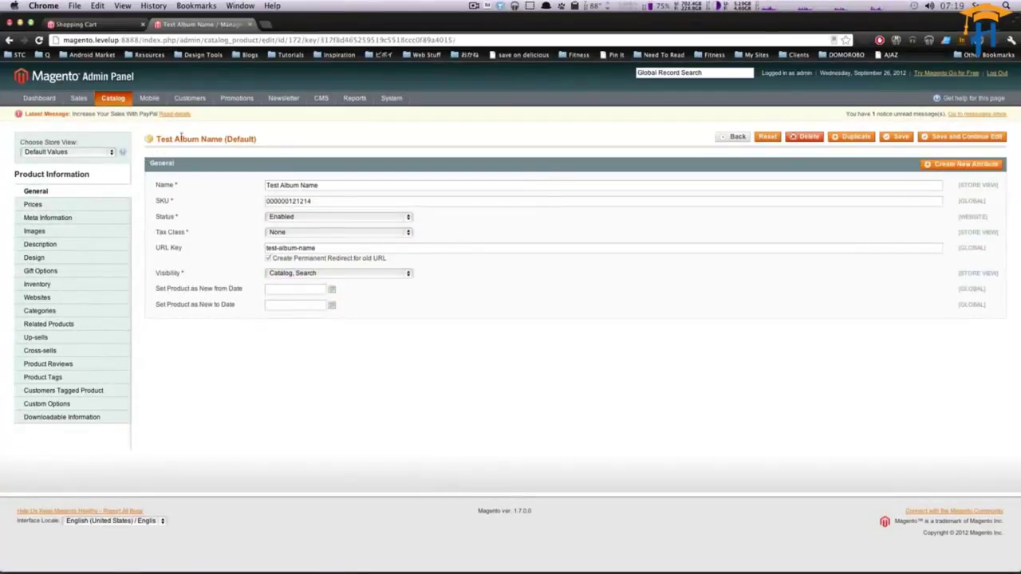
# - Set the Tax Class of Test Album Name to Taxable Goods and save the product
pyautogui.moveTo(174, 139); pyautogui.dragTo(241, 181)
pyautogui.moveTo(215, 232); pyautogui.dragTo(161, 236)
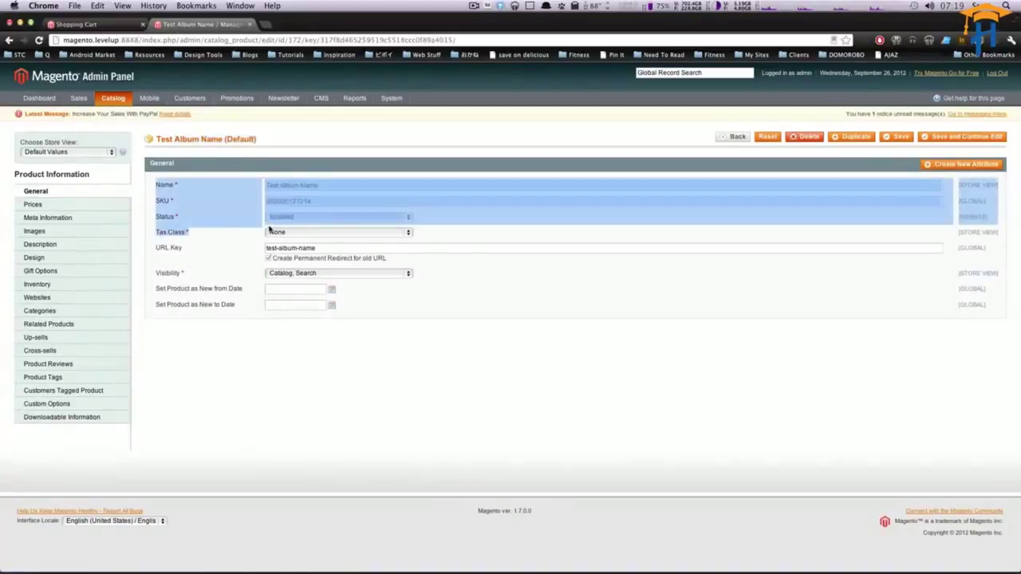
pyautogui.click(272, 233)
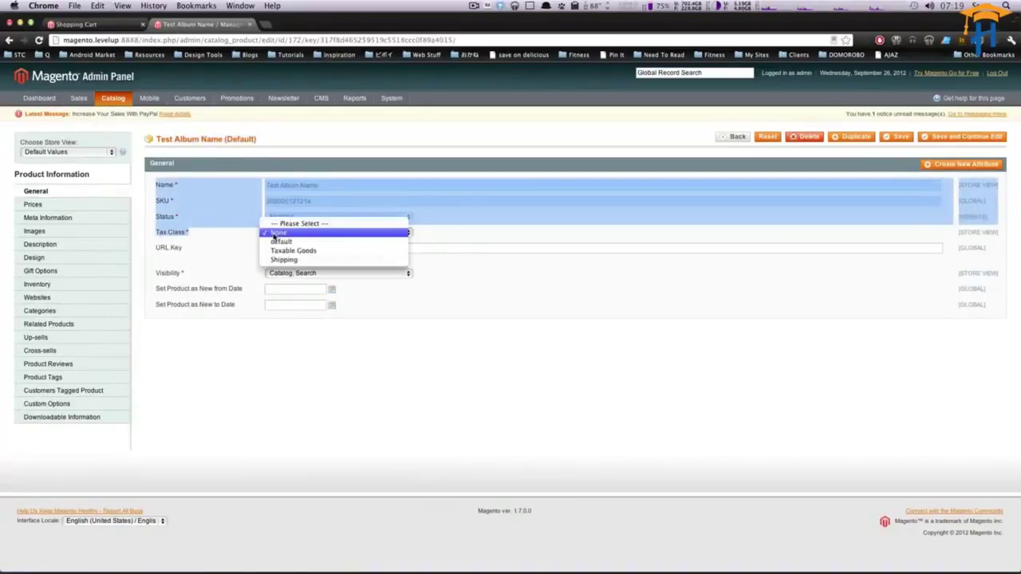
pyautogui.click(330, 253)
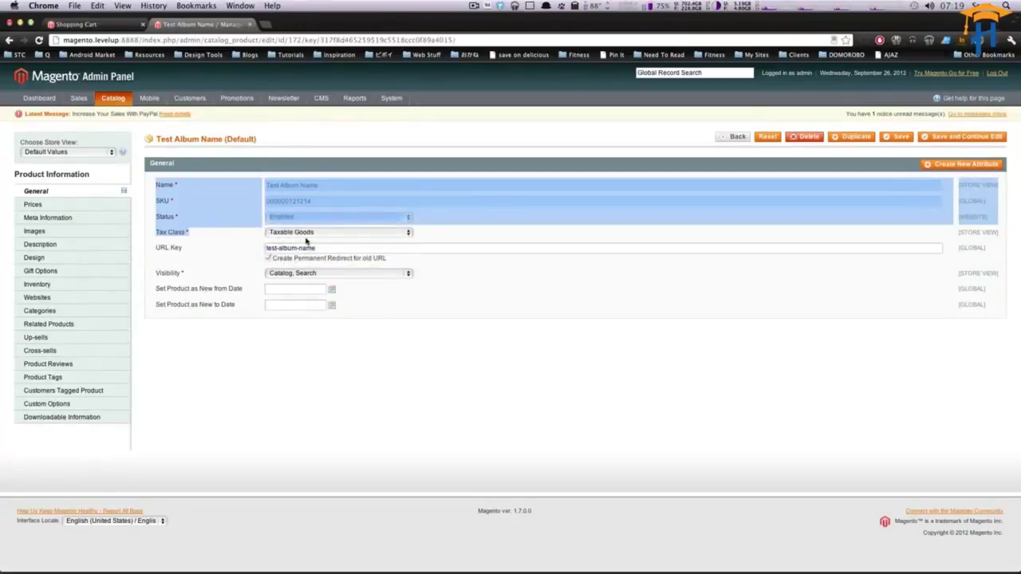
pyautogui.click(897, 136)
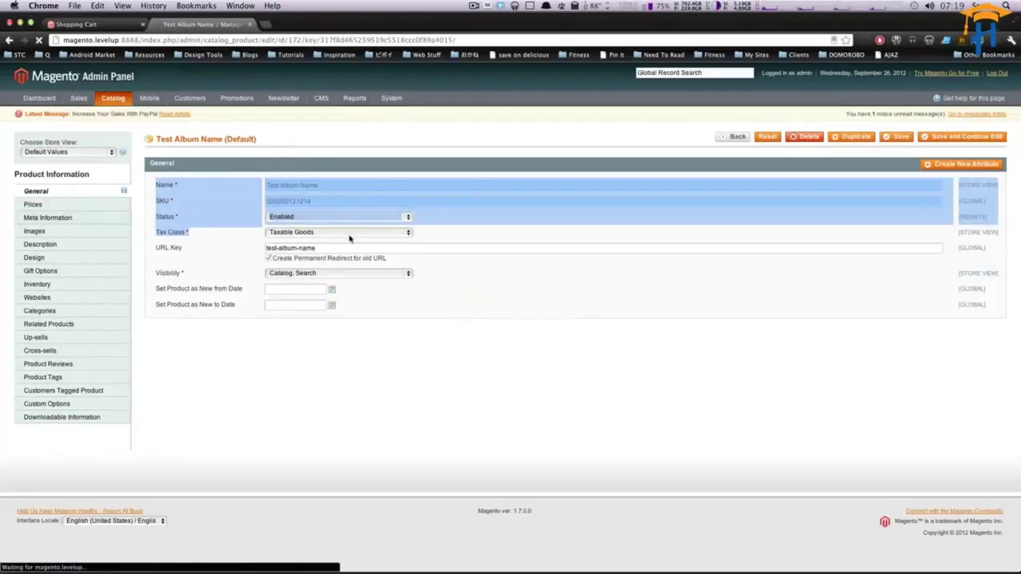
# - Open the HTC Touch Diamond product from the product list, check its Tax Class, and save the product
pyautogui.click(108, 25)
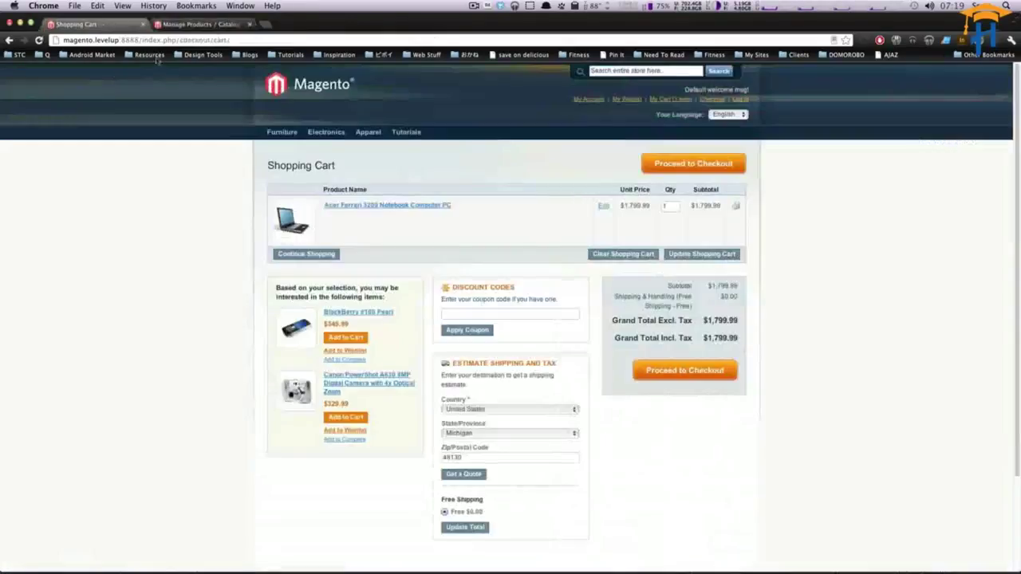
pyautogui.click(189, 26)
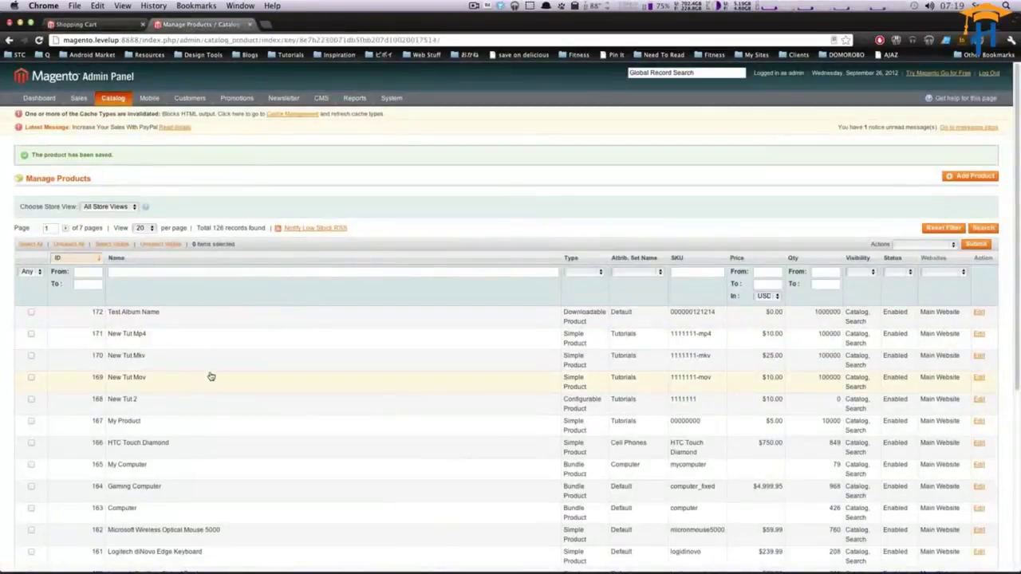
pyautogui.scroll(-5, 449, 412)
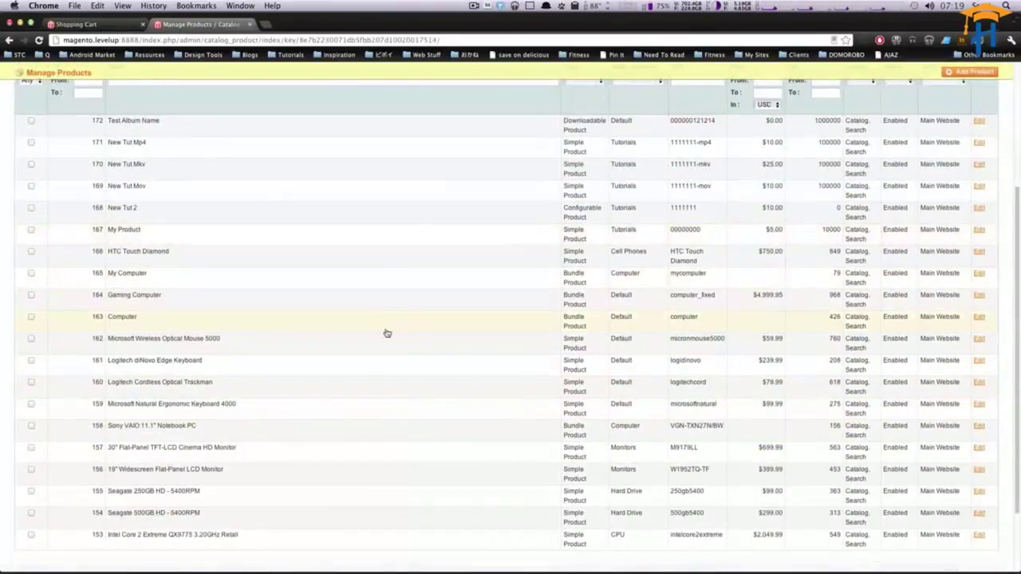
pyautogui.scroll(4, 406, 391)
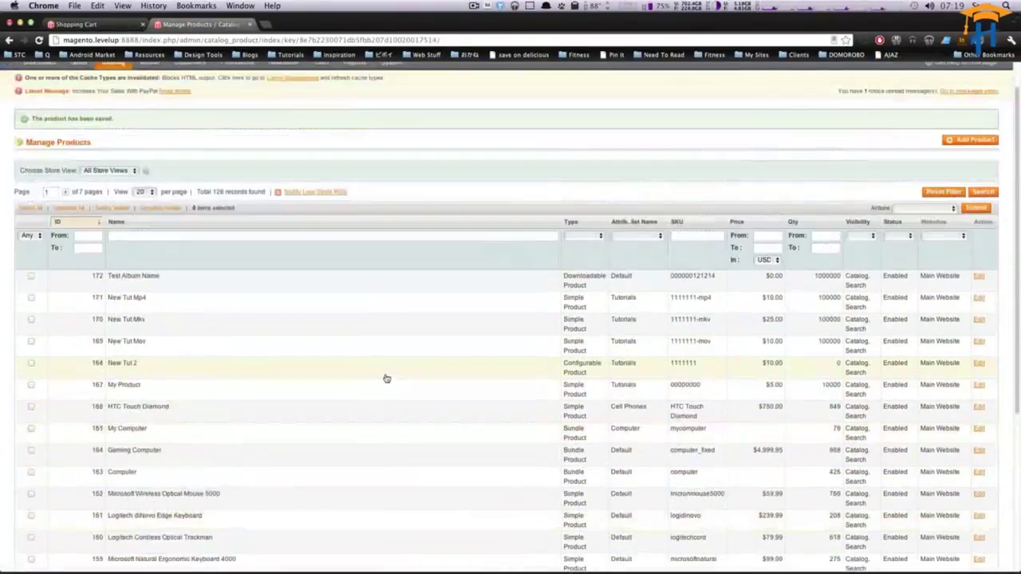
pyautogui.click(982, 408)
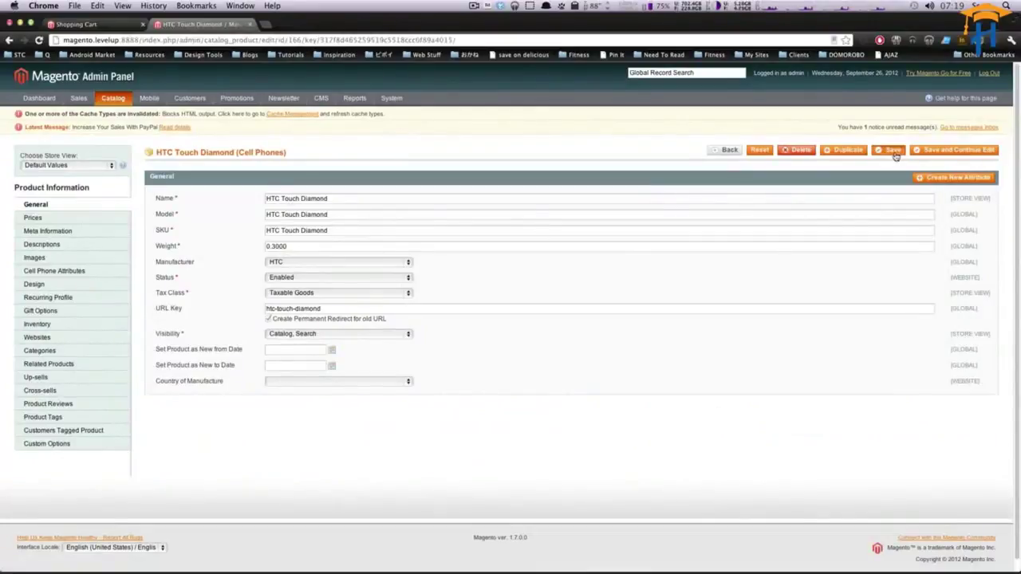
pyautogui.click(889, 150)
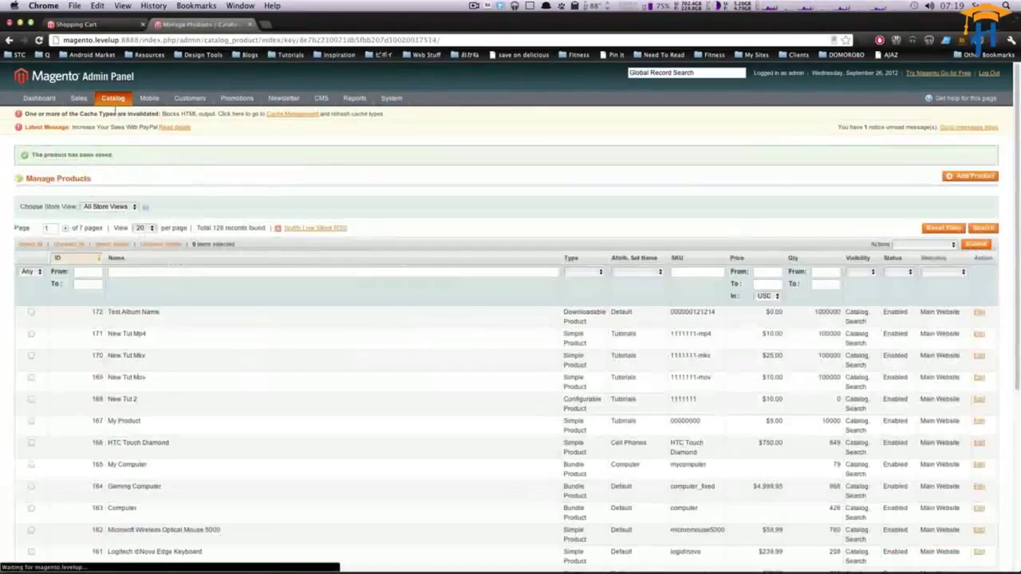
# - Export the store's tax rates as a CSV file from the Import / Export Tax Rates page
pyautogui.moveTo(112, 98)
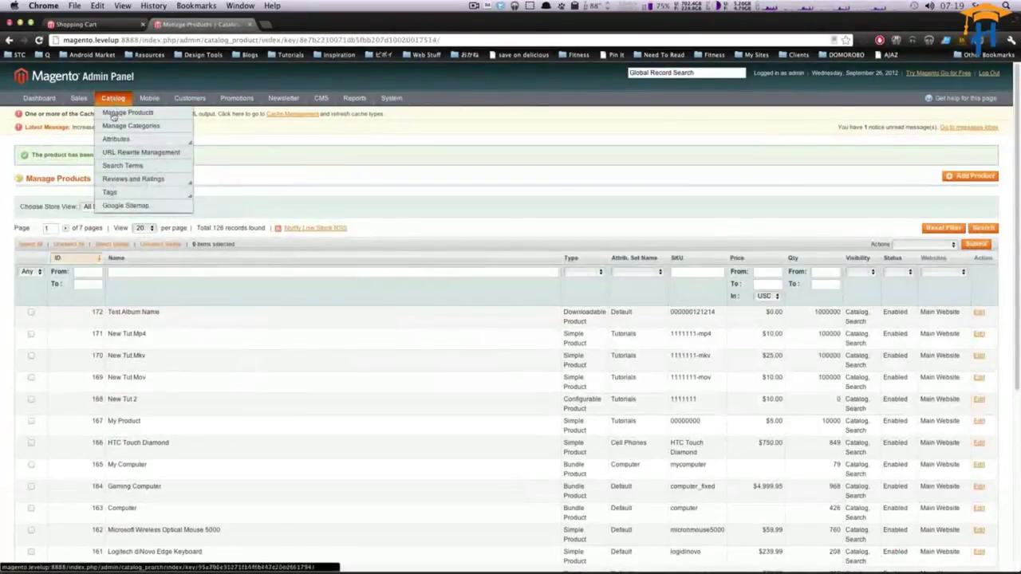
pyautogui.moveTo(79, 98)
pyautogui.moveTo(88, 219)
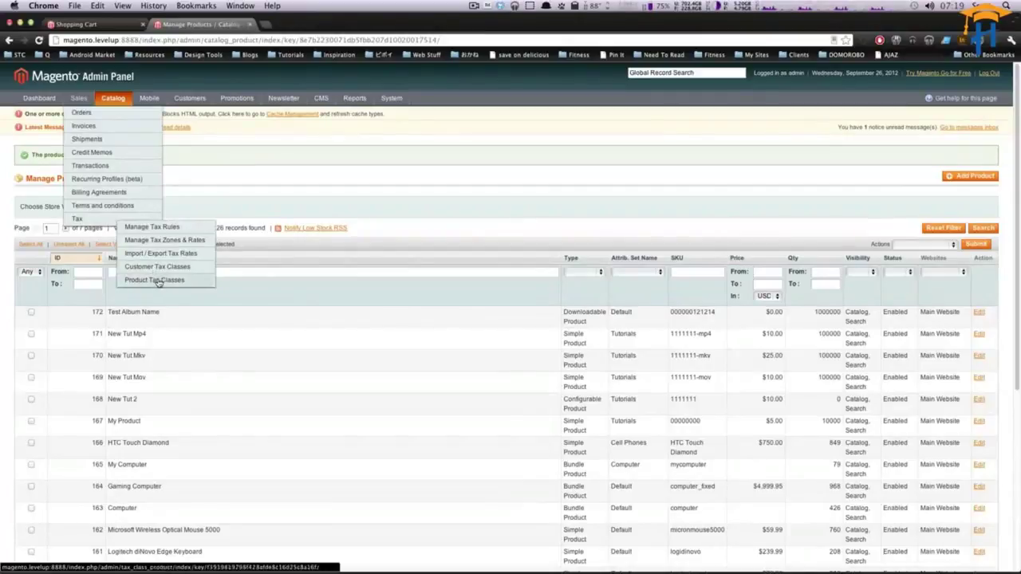
pyautogui.click(182, 256)
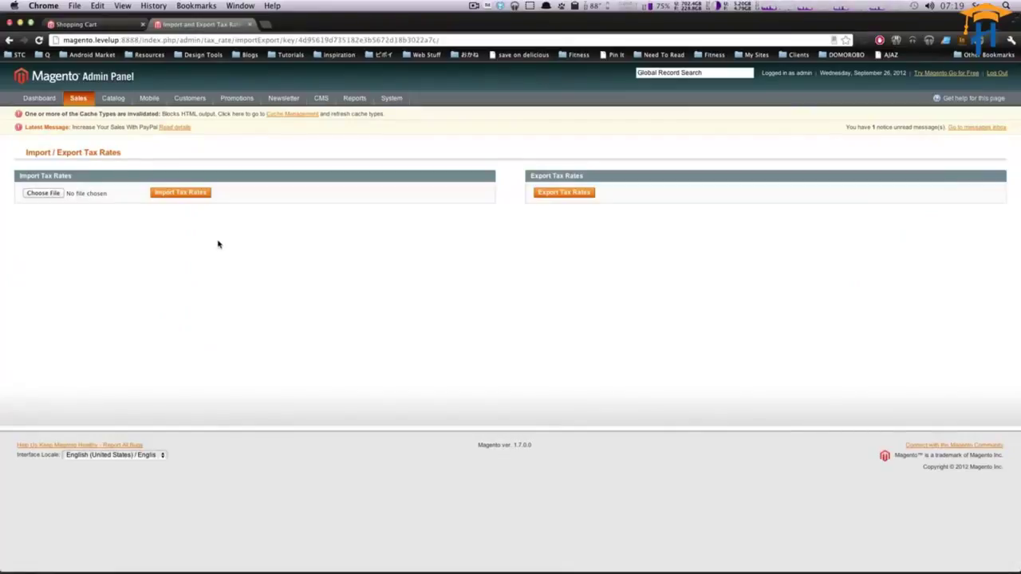
pyautogui.click(579, 196)
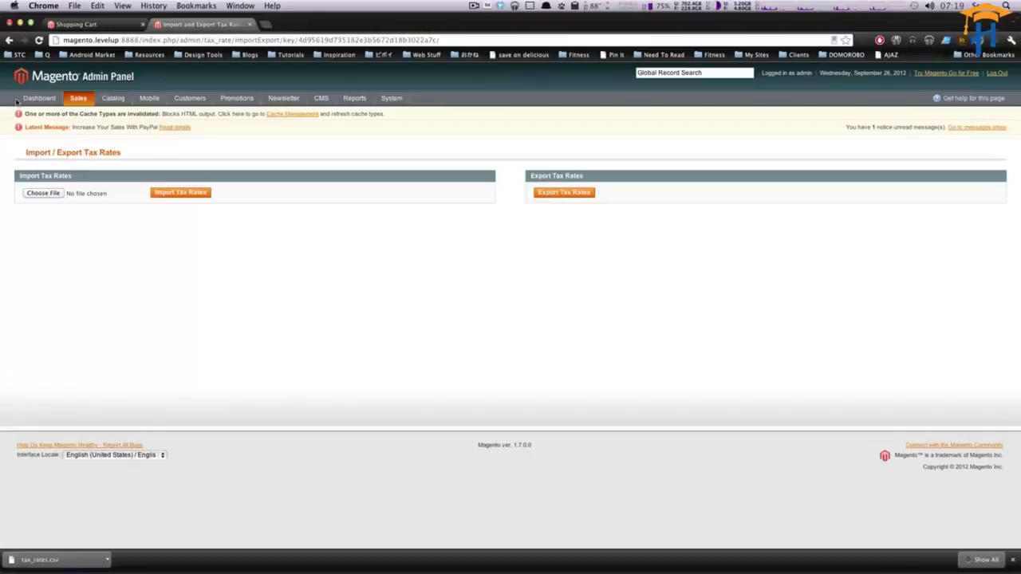
# - View the Customer Tax Classes list and the Product Tax Classes list
pyautogui.click(135, 25)
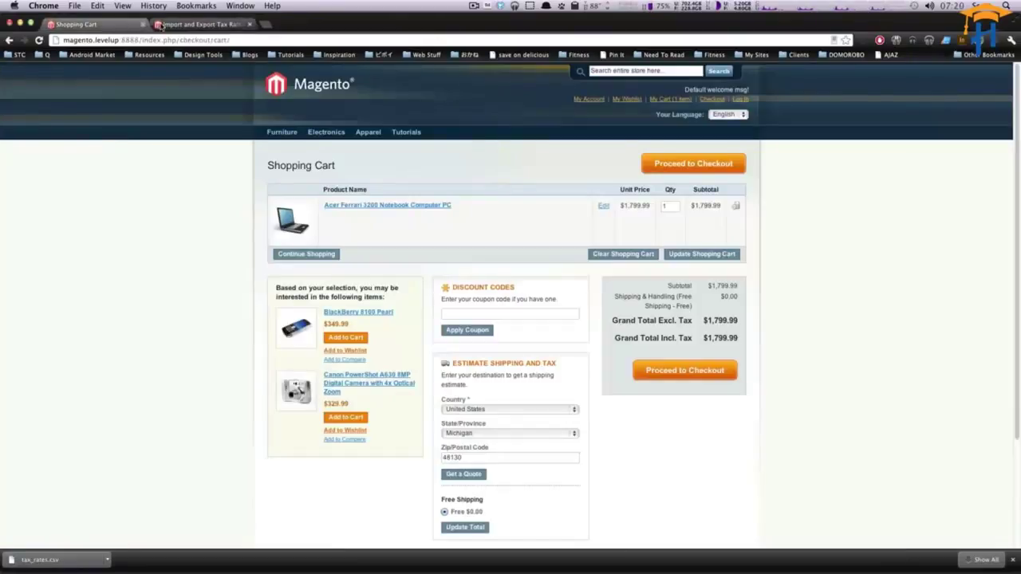
pyautogui.click(159, 25)
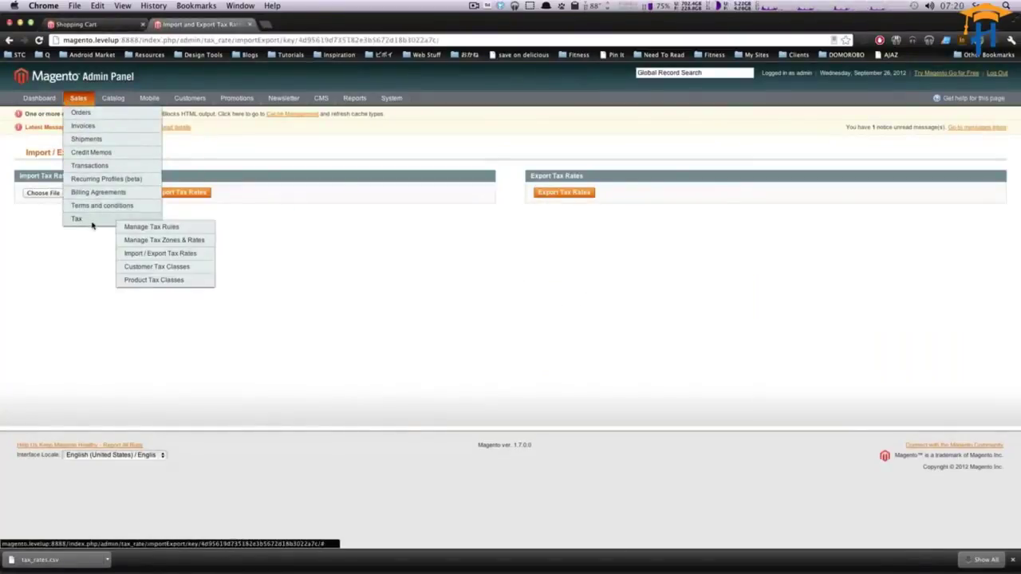
pyautogui.click(169, 268)
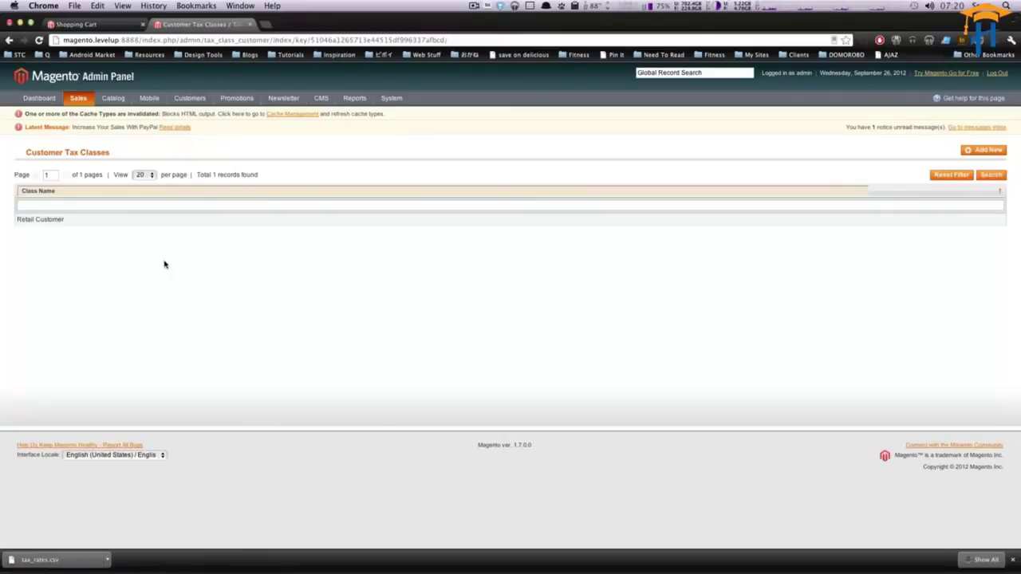
pyautogui.moveTo(80, 98)
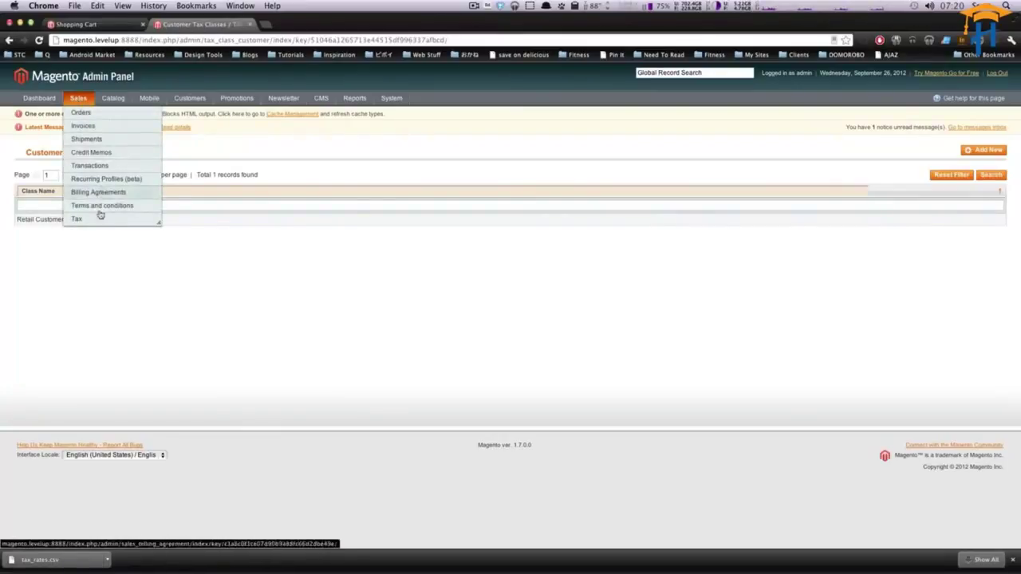
pyautogui.moveTo(119, 219)
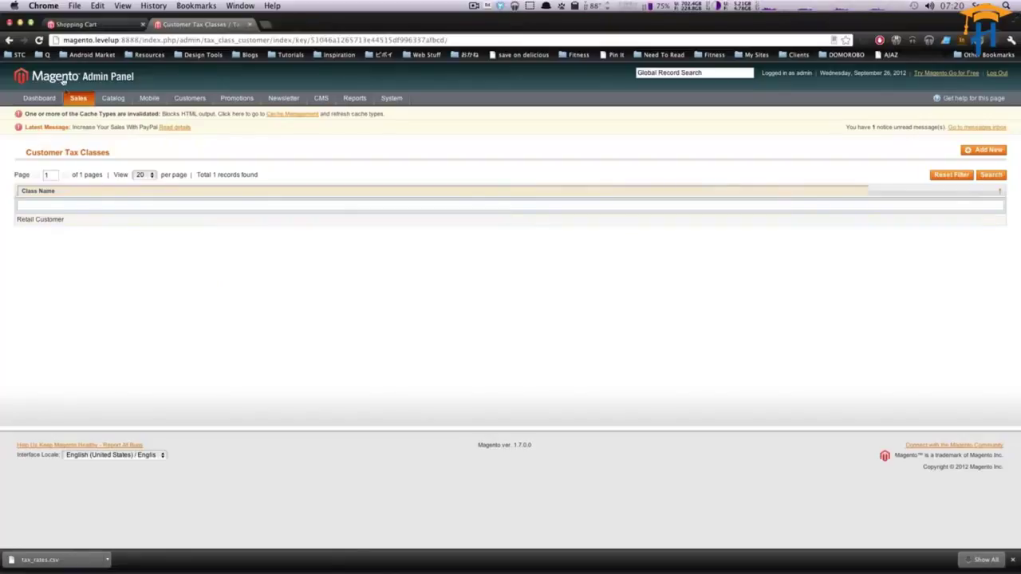
pyautogui.moveTo(83, 220)
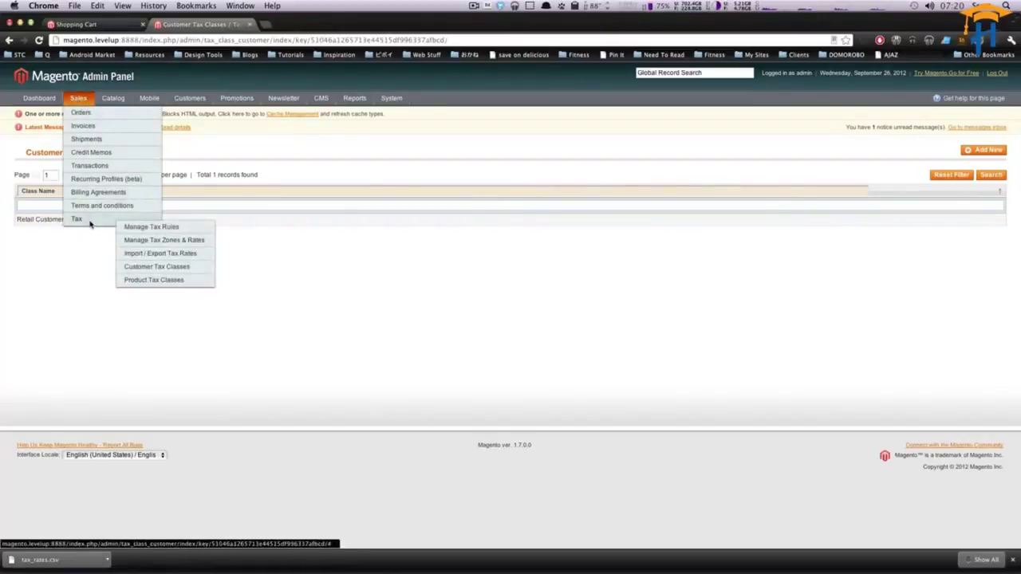
pyautogui.click(169, 280)
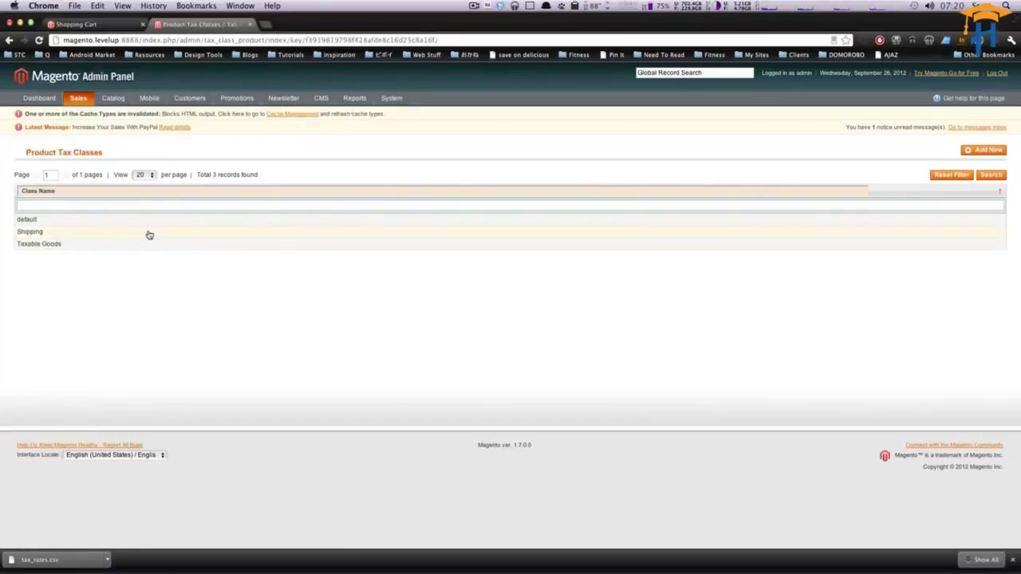
# - Open the Shipping product tax class and inspect its Class Name without changing it
pyautogui.moveTo(73, 103)
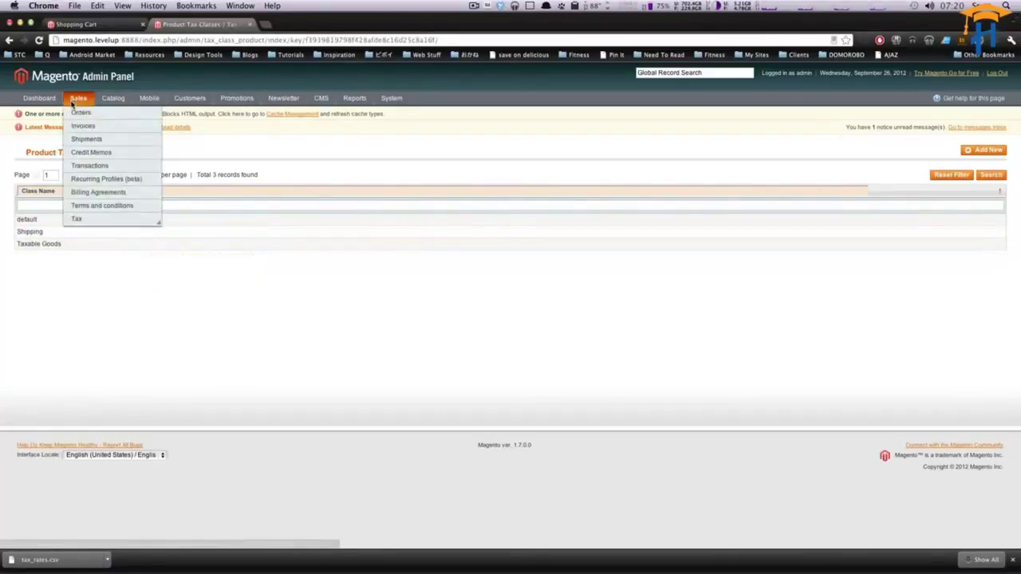
pyautogui.click(83, 234)
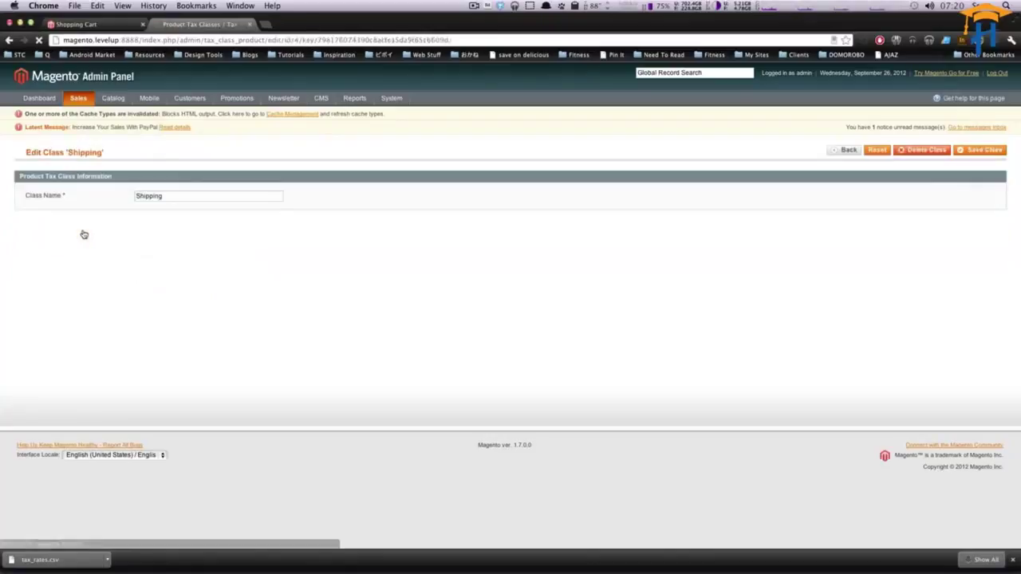
pyautogui.doubleClick(167, 197)
pyautogui.click(161, 195)
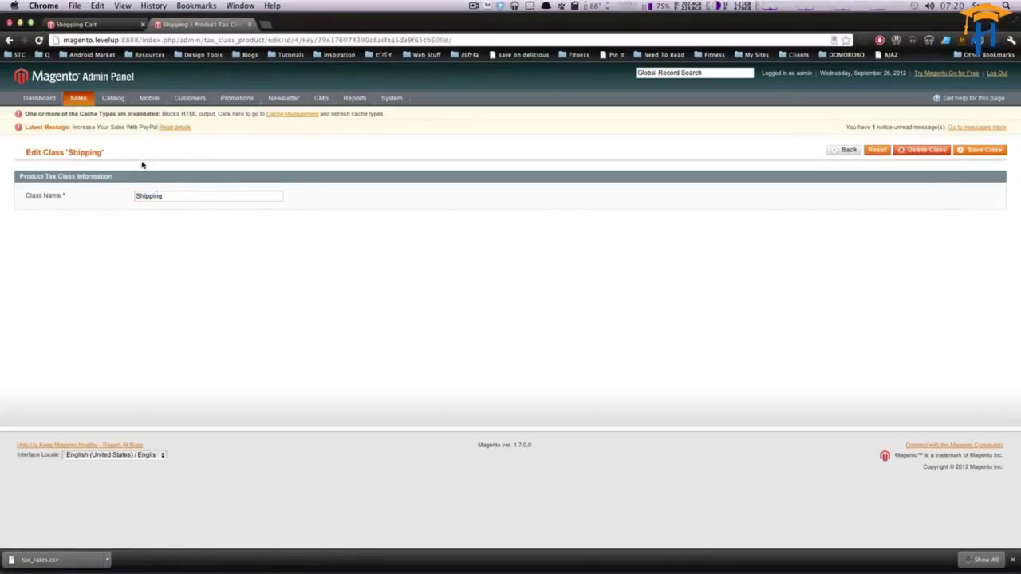
pyautogui.moveTo(85, 100)
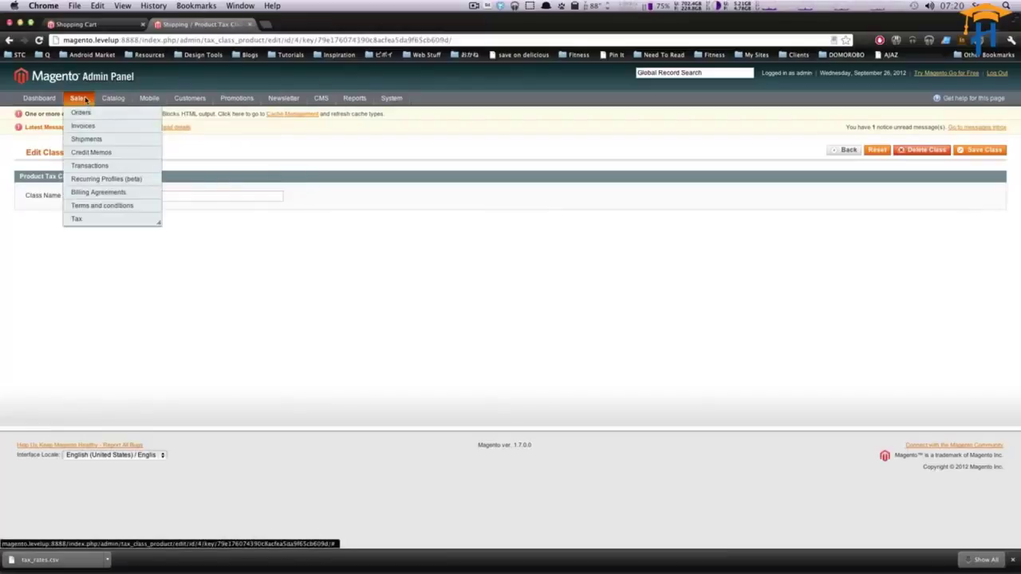
# - Open Cache Management from the invalidated cache notice and flush the store's cache
pyautogui.click(279, 118)
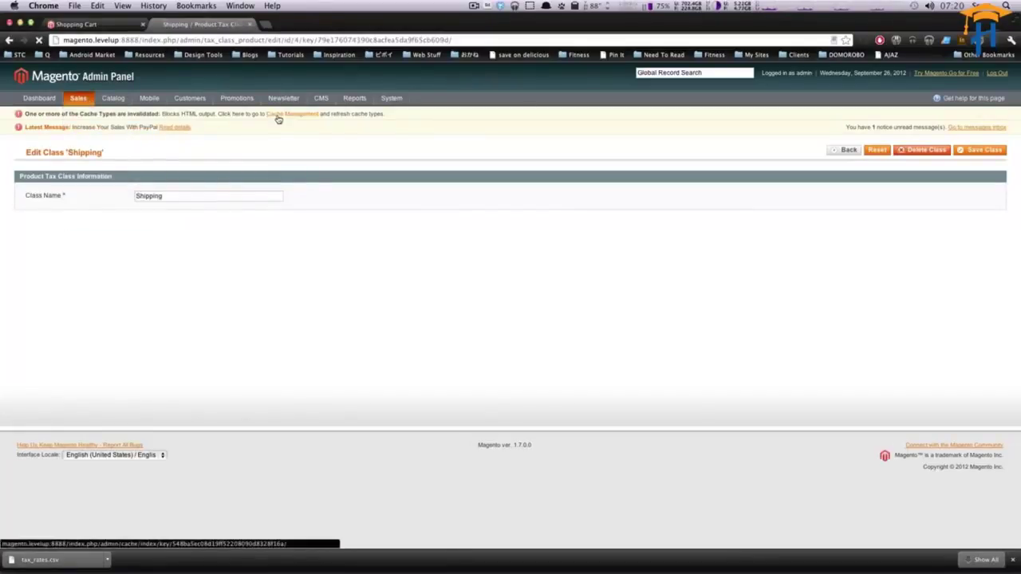
pyautogui.click(907, 154)
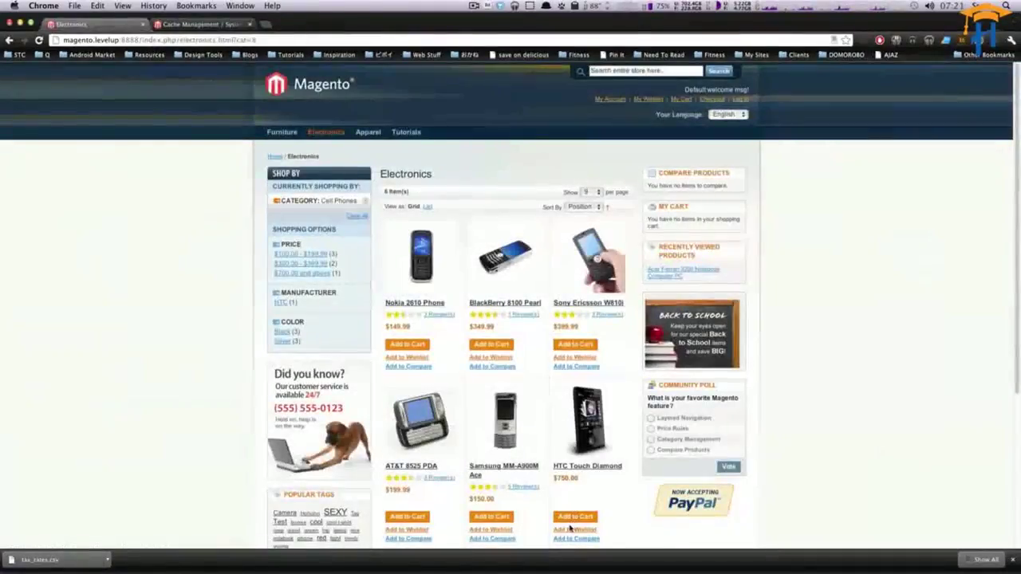
# - Add the HTC Touch Diamond to the storefront cart and get a shipping and tax quote for Michigan, United States
pyautogui.click(571, 523)
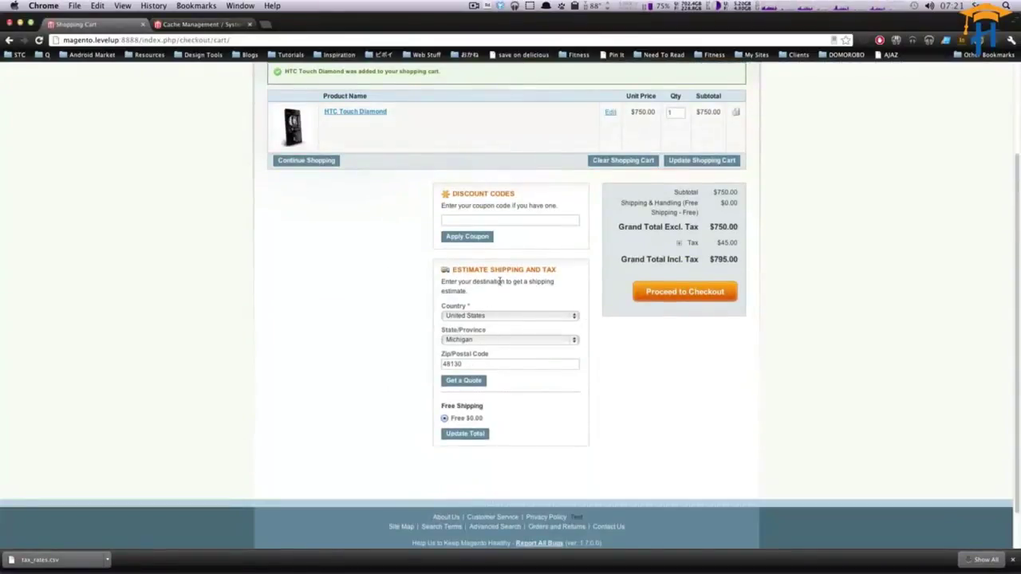
pyautogui.moveTo(449, 267); pyautogui.dragTo(468, 292)
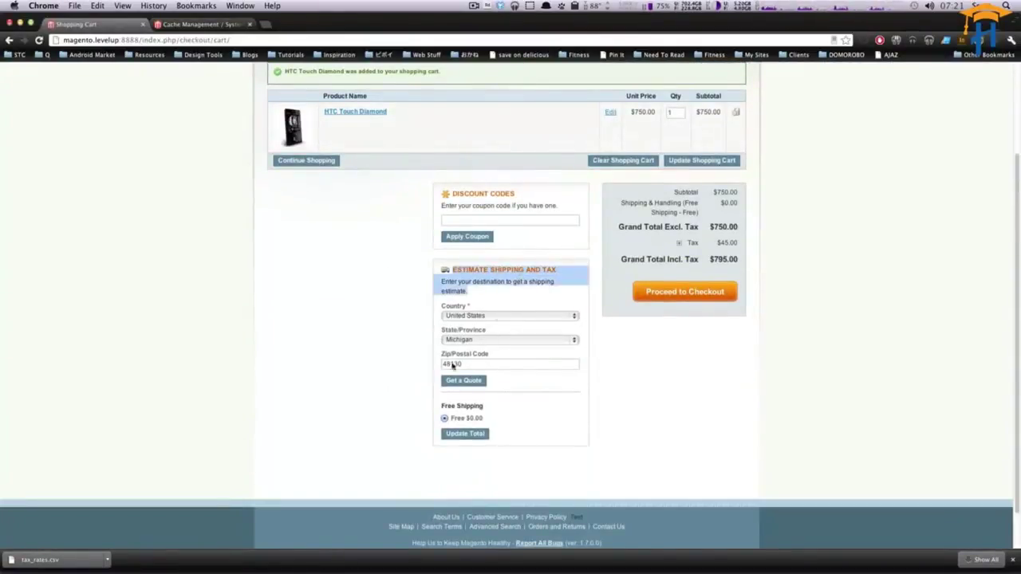
pyautogui.click(459, 384)
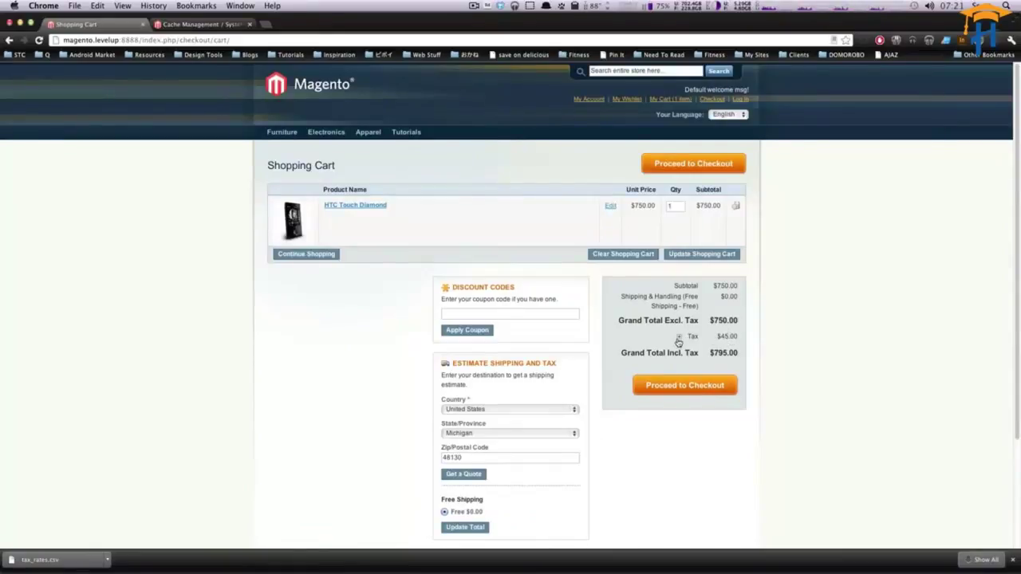
# - Expand the Tax line in the cart totals to inspect the applied rate, collapse it, and proceed to checkout
pyautogui.click(679, 340)
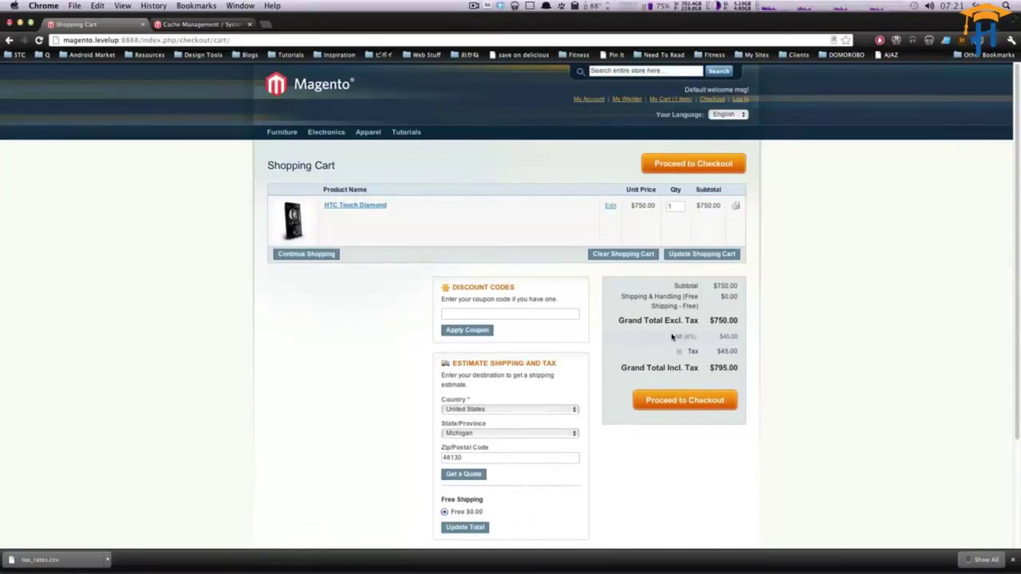
pyautogui.moveTo(696, 338); pyautogui.dragTo(676, 337)
pyautogui.click(681, 354)
pyautogui.click(684, 385)
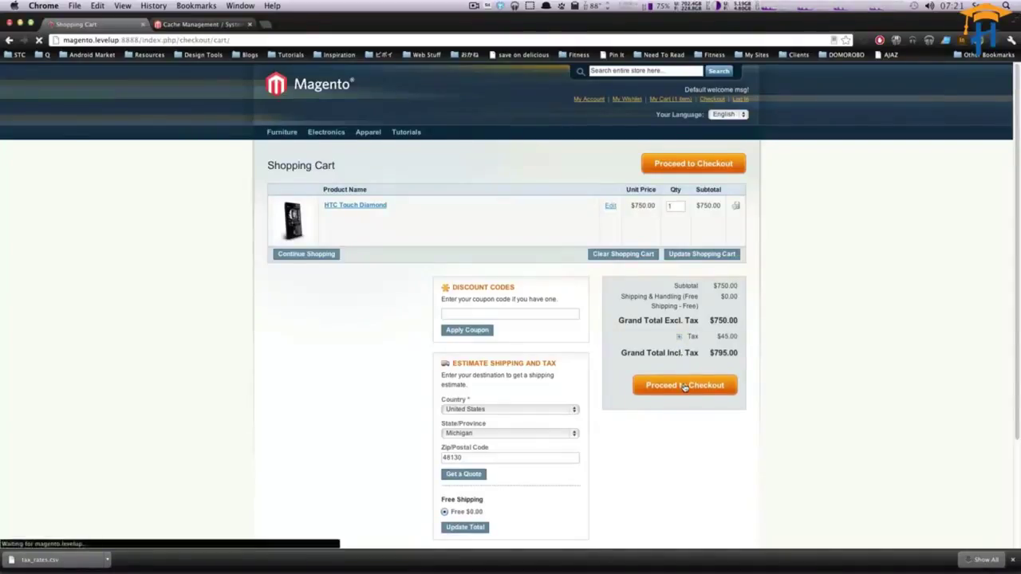